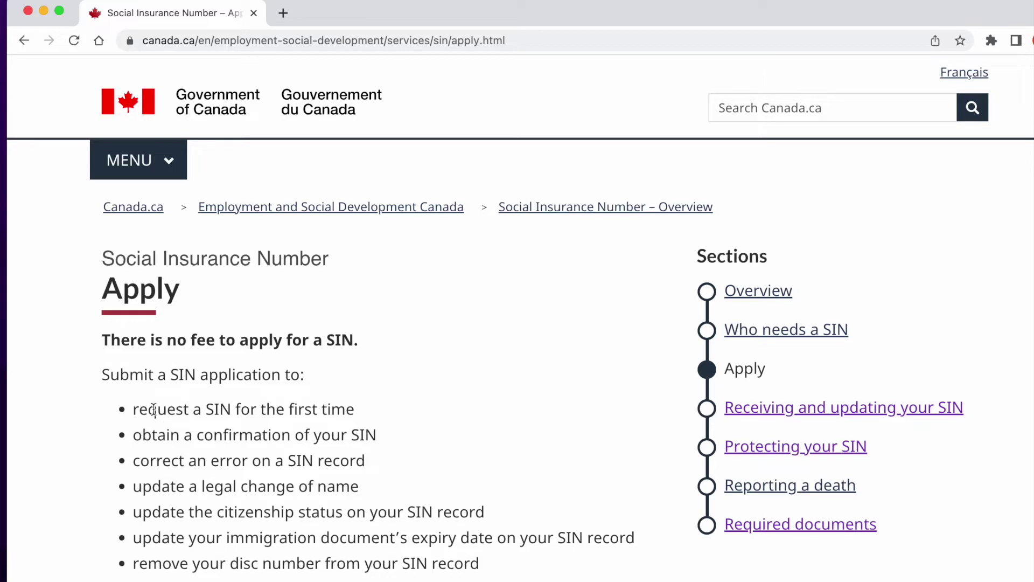
# - Review the SIN application purposes, the personal information warning and the rules for minors applying for themselves
pyautogui.moveTo(148, 410); pyautogui.dragTo(298, 410)
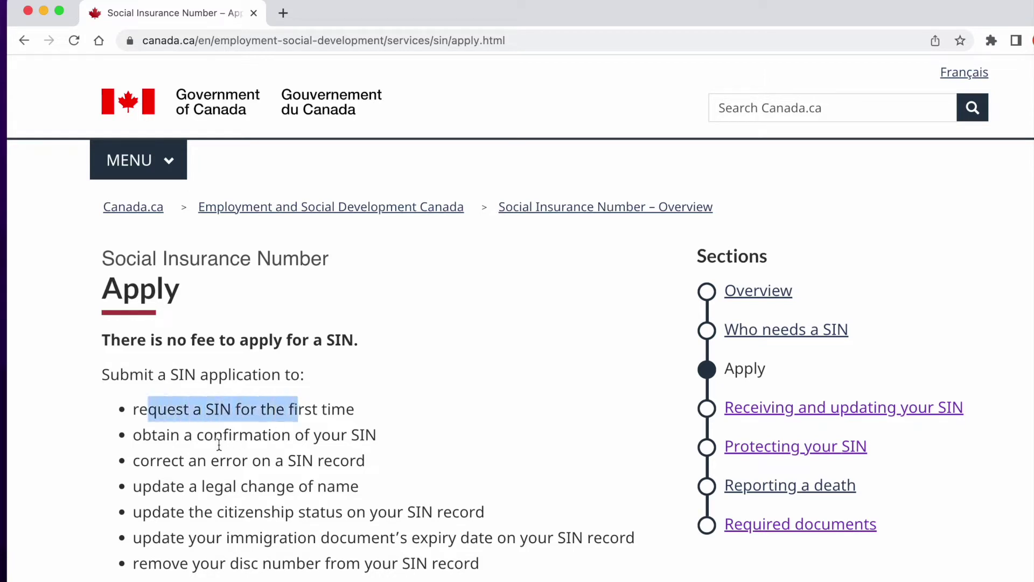
pyautogui.moveTo(209, 436); pyautogui.dragTo(377, 435)
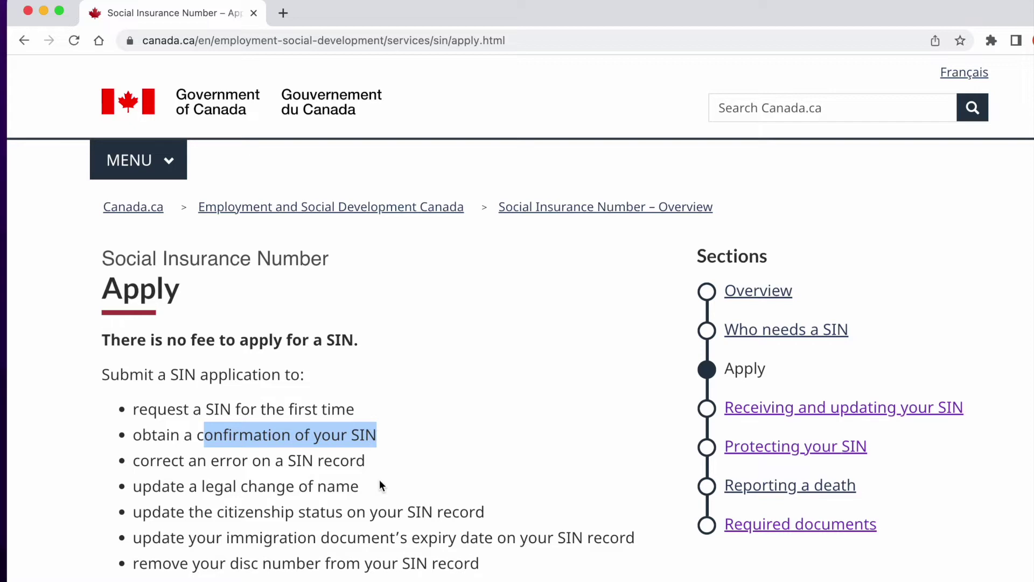
pyautogui.scroll(-2, 379, 481)
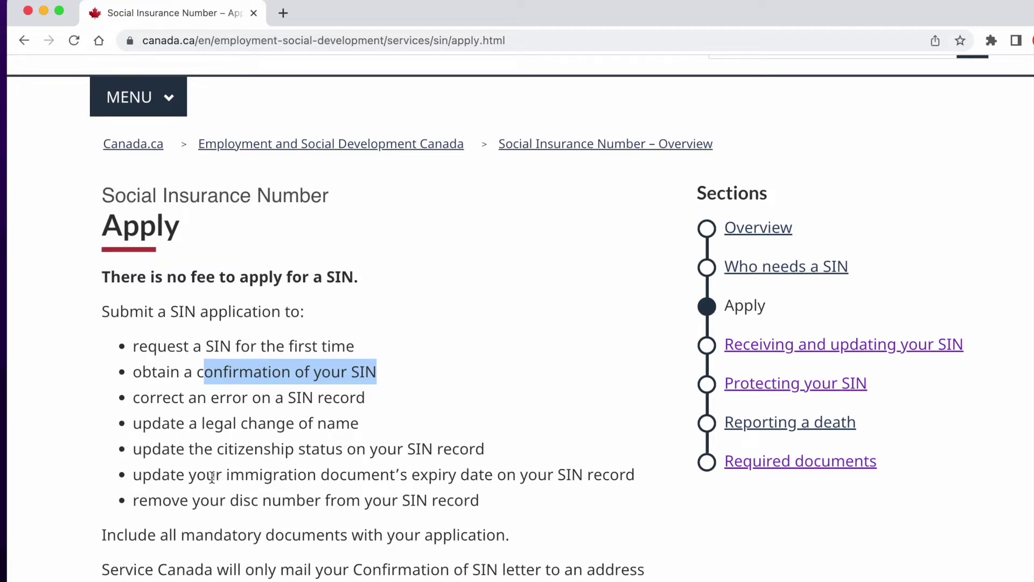
pyautogui.moveTo(213, 477); pyautogui.dragTo(343, 477)
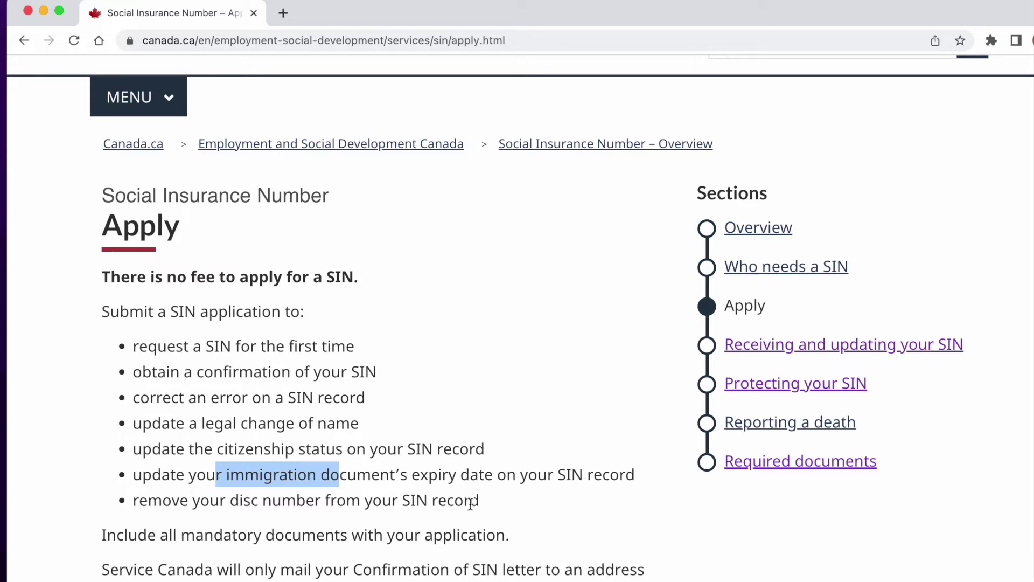
pyautogui.scroll(-3, 473, 520)
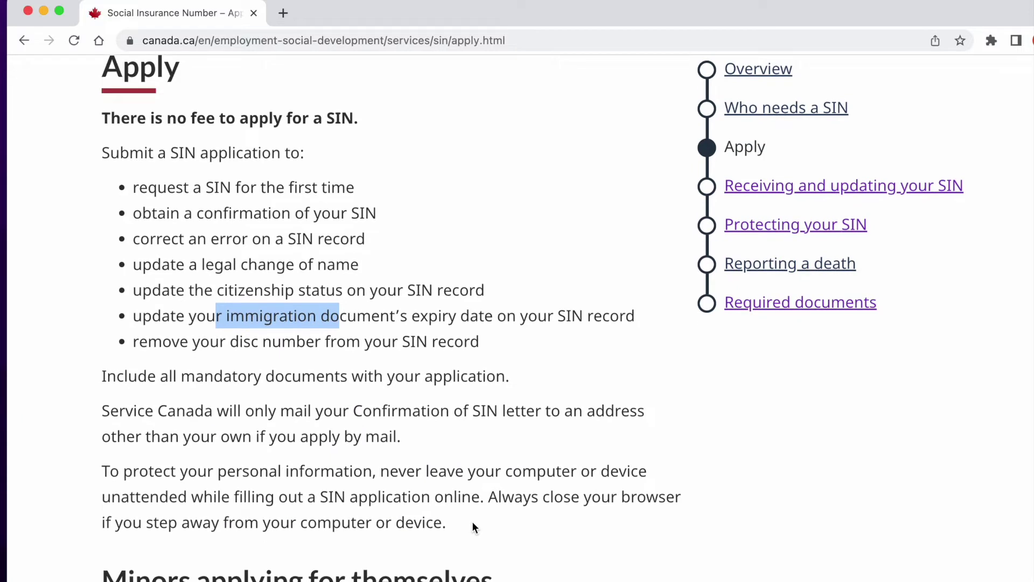
pyautogui.scroll(-1, 472, 522)
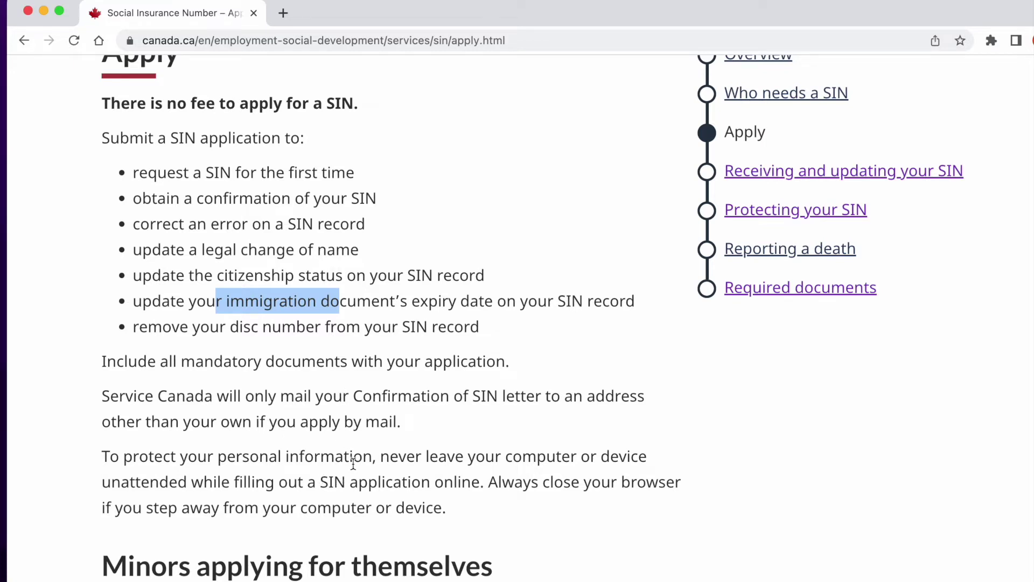
pyautogui.scroll(-3, 353, 463)
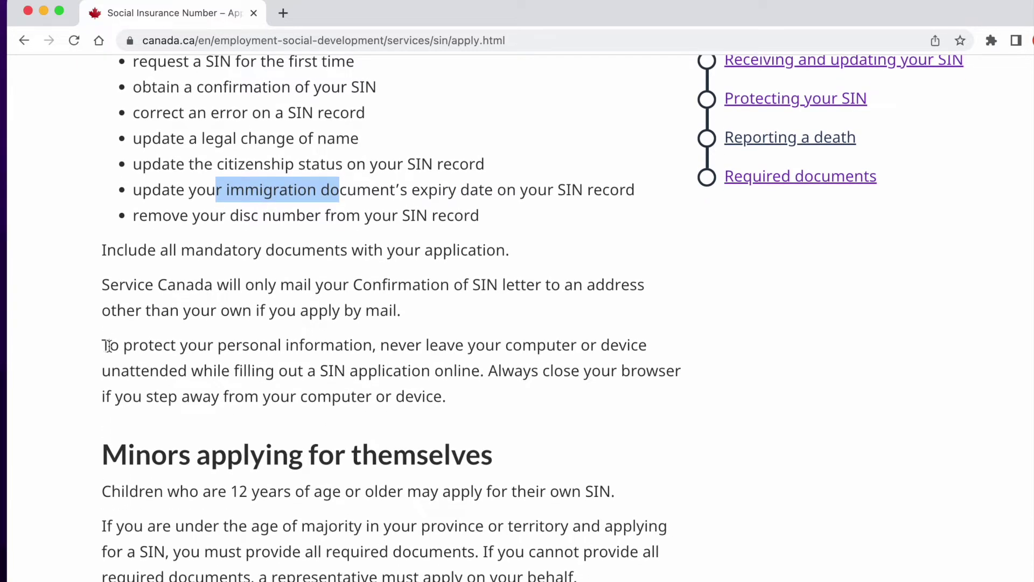
pyautogui.moveTo(104, 345); pyautogui.dragTo(285, 364)
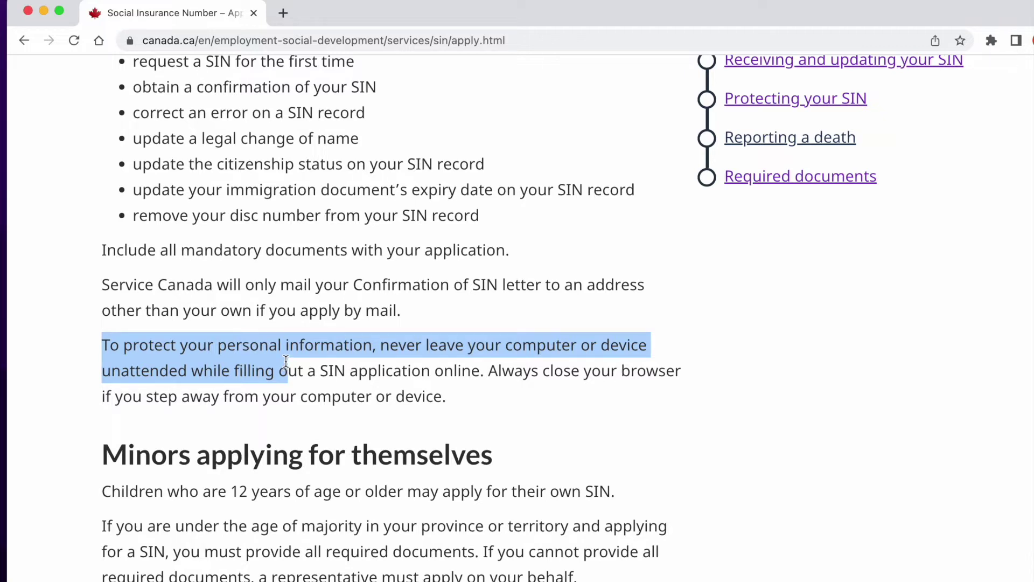
pyautogui.scroll(-3, 311, 424)
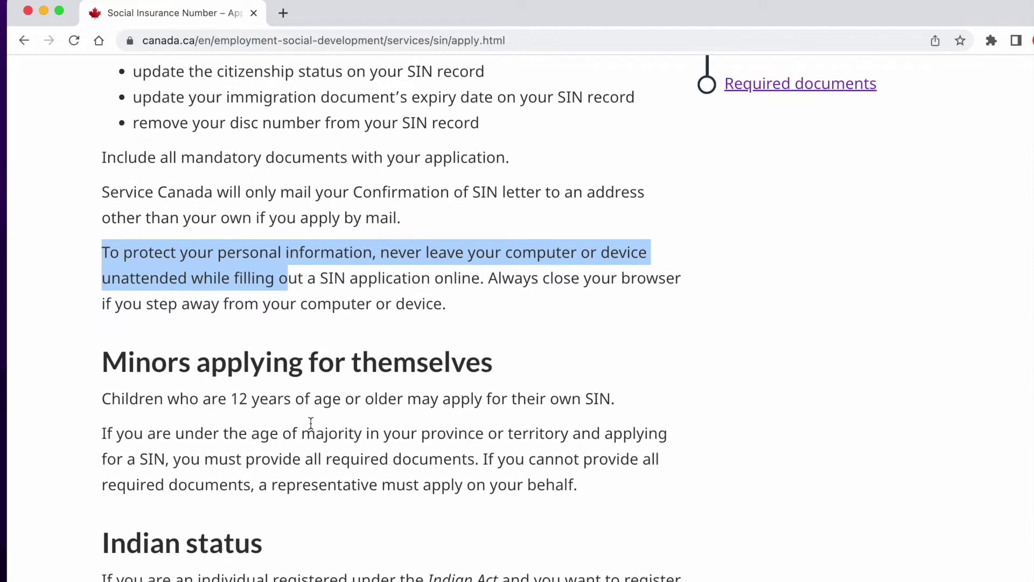
pyautogui.scroll(-2, 310, 423)
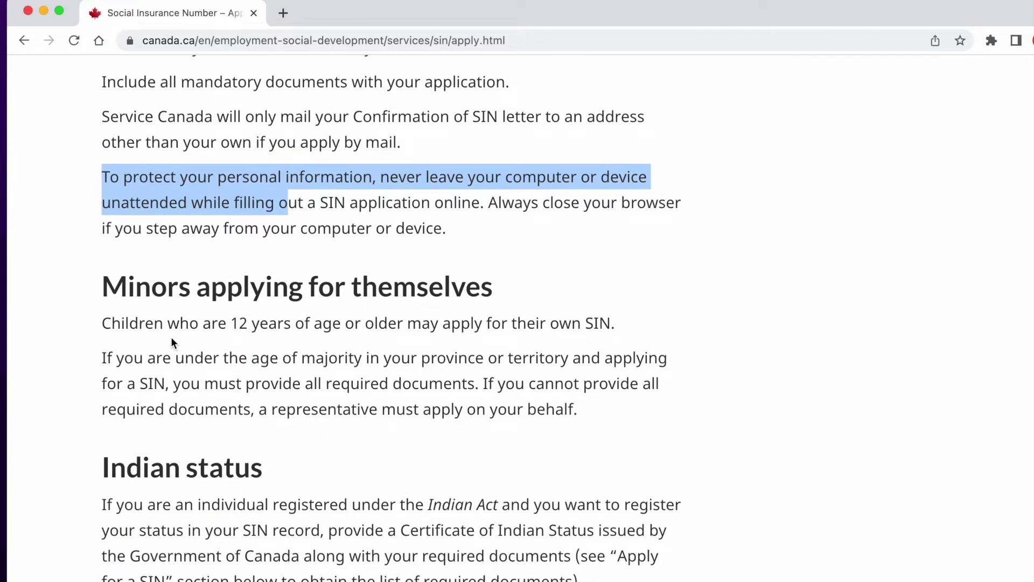
pyautogui.moveTo(138, 325); pyautogui.dragTo(237, 331)
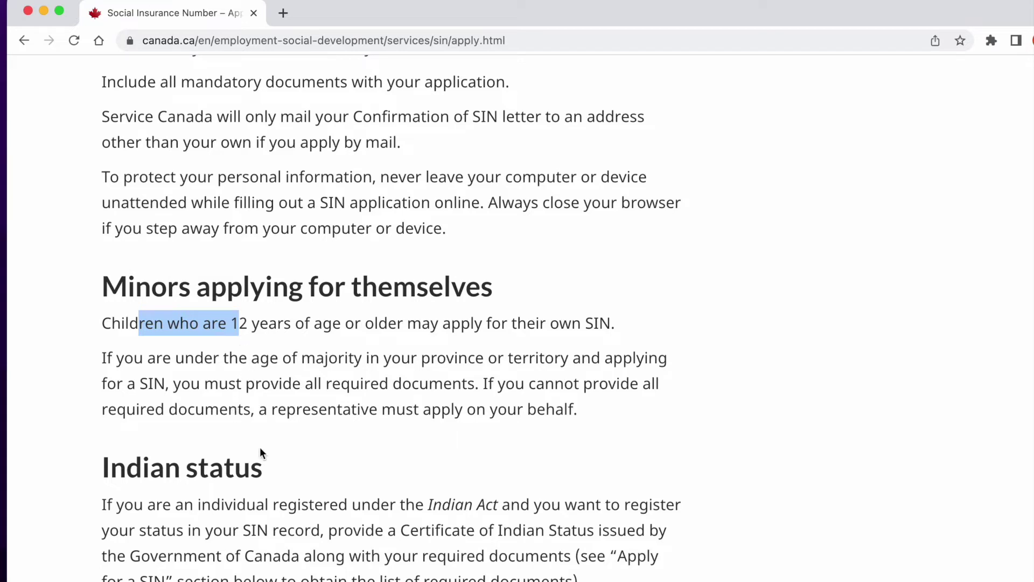
# - In the Apply for a SIN questions, choose applying for yourself and set the status in Canada to temporary resident
pyautogui.scroll(-5, 260, 448)
pyautogui.scroll(-3, 260, 448)
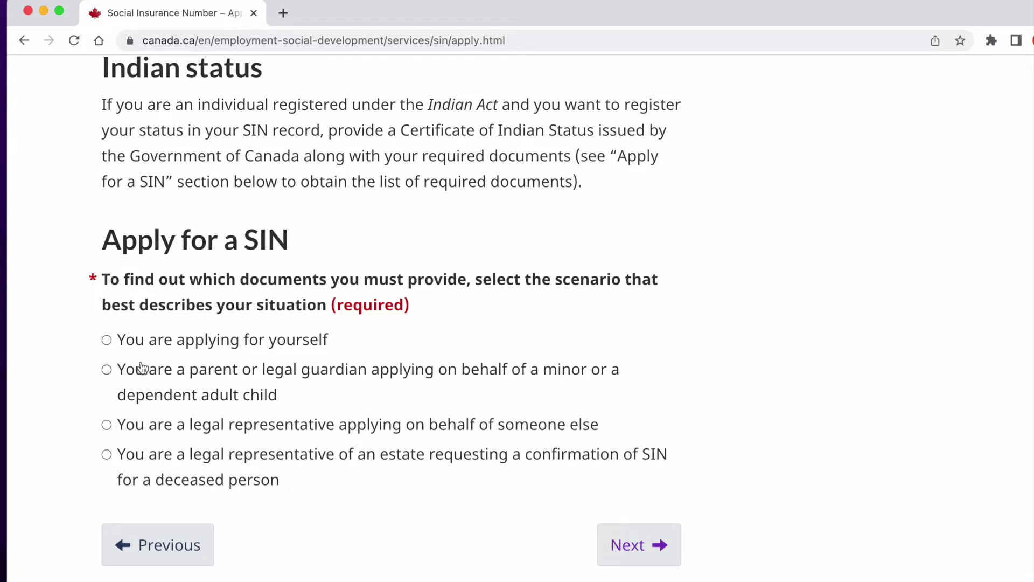
pyautogui.click(106, 340)
pyautogui.scroll(-4, 331, 406)
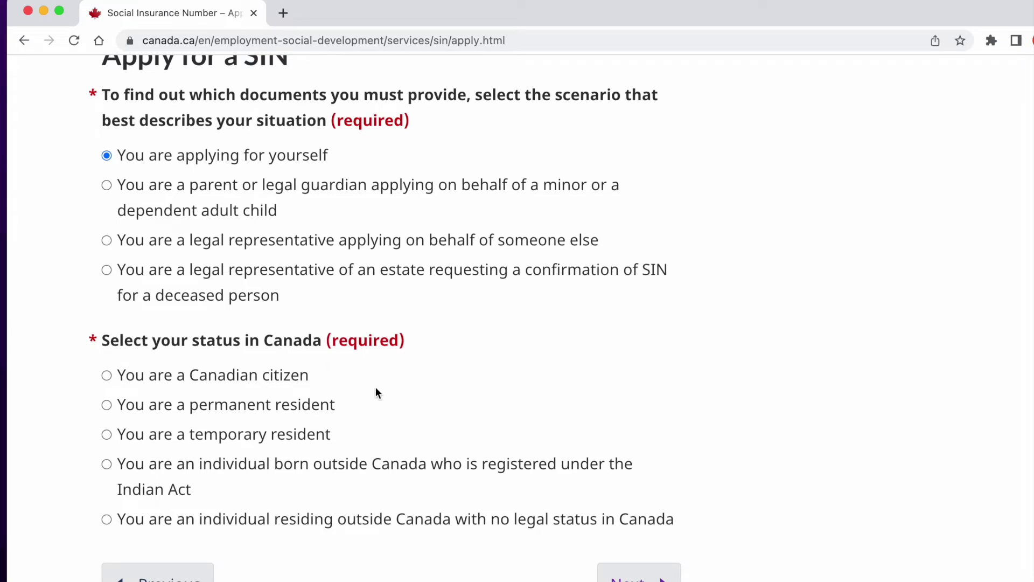
pyautogui.scroll(-1, 376, 386)
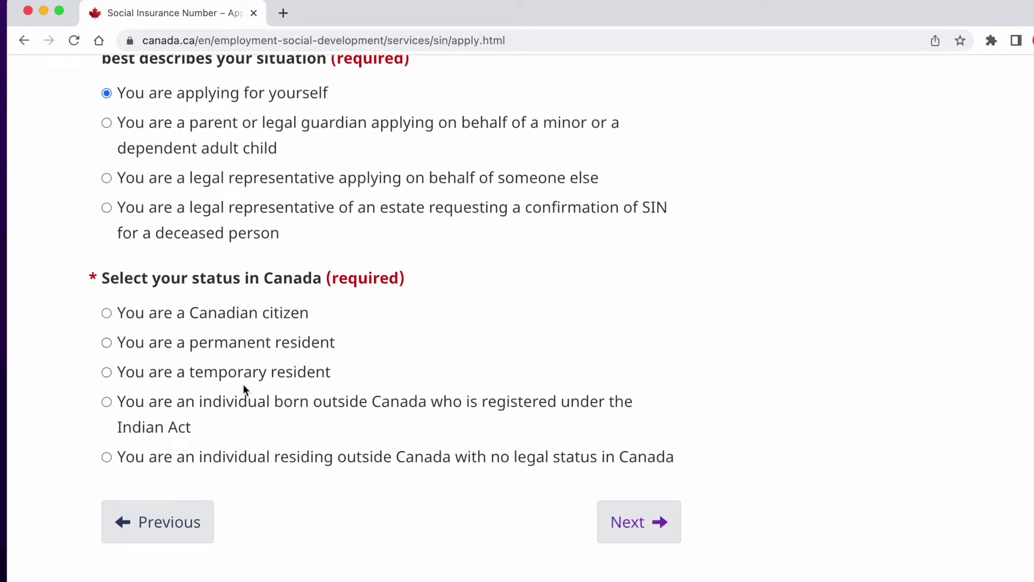
pyautogui.click(108, 373)
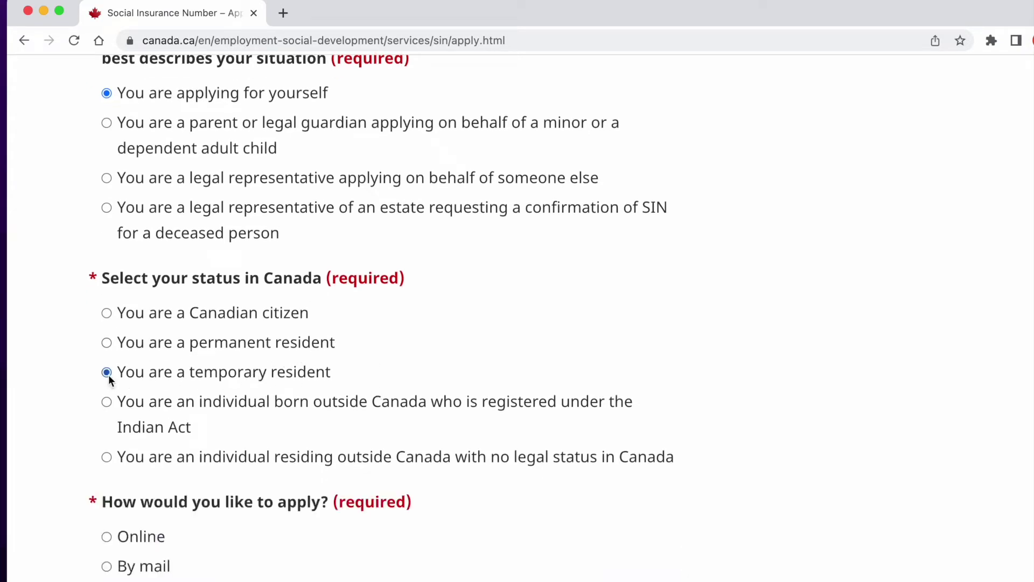
# - Choose Online as the way to apply for the SIN
pyautogui.scroll(-1, 323, 425)
pyautogui.scroll(-3, 326, 426)
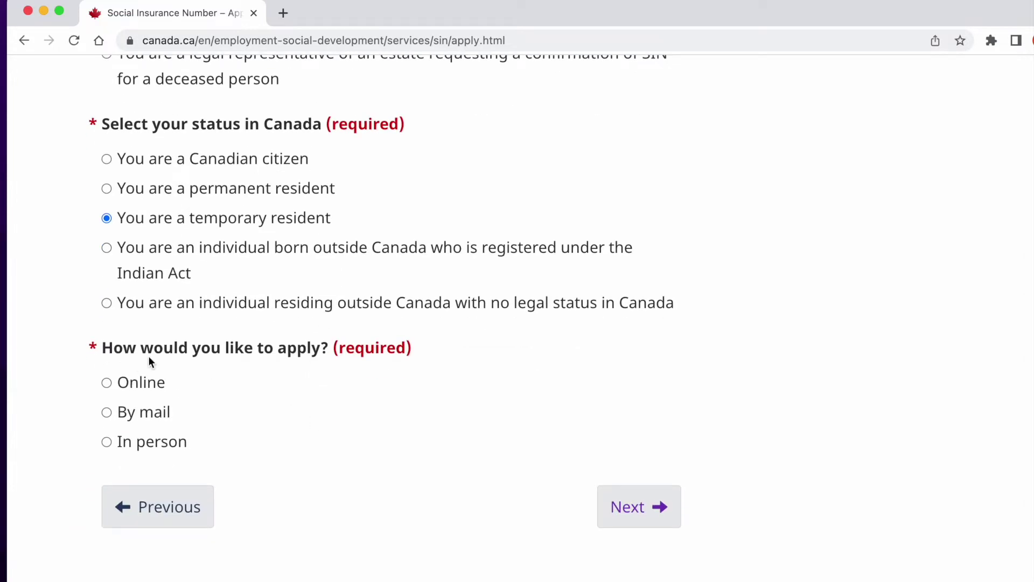
pyautogui.click(107, 383)
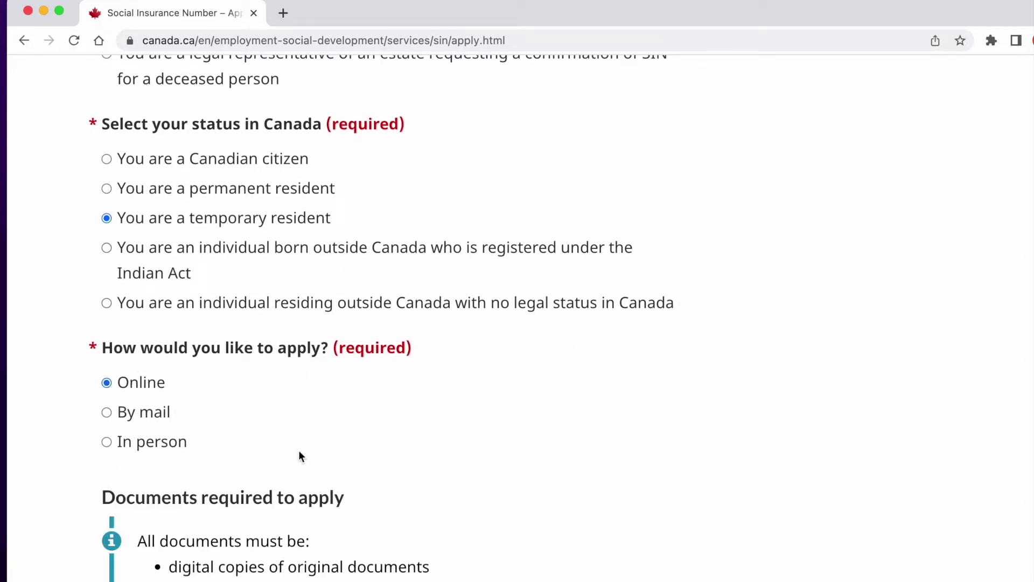
# - Examine the general document requirements and the list of accepted primary identity documents for a temporary resident
pyautogui.scroll(-3, 300, 455)
pyautogui.scroll(-3, 299, 450)
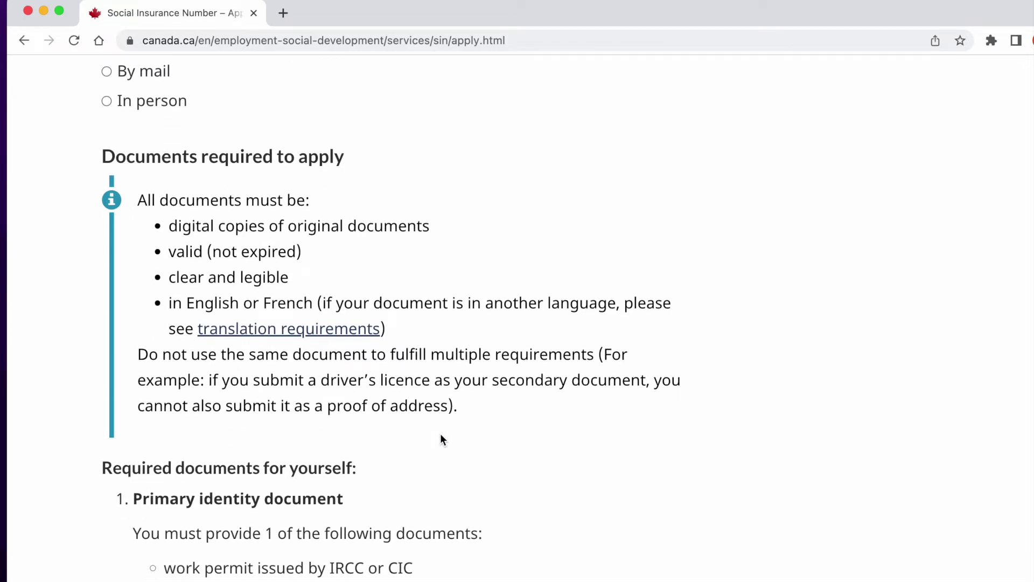
pyautogui.scroll(-5, 441, 434)
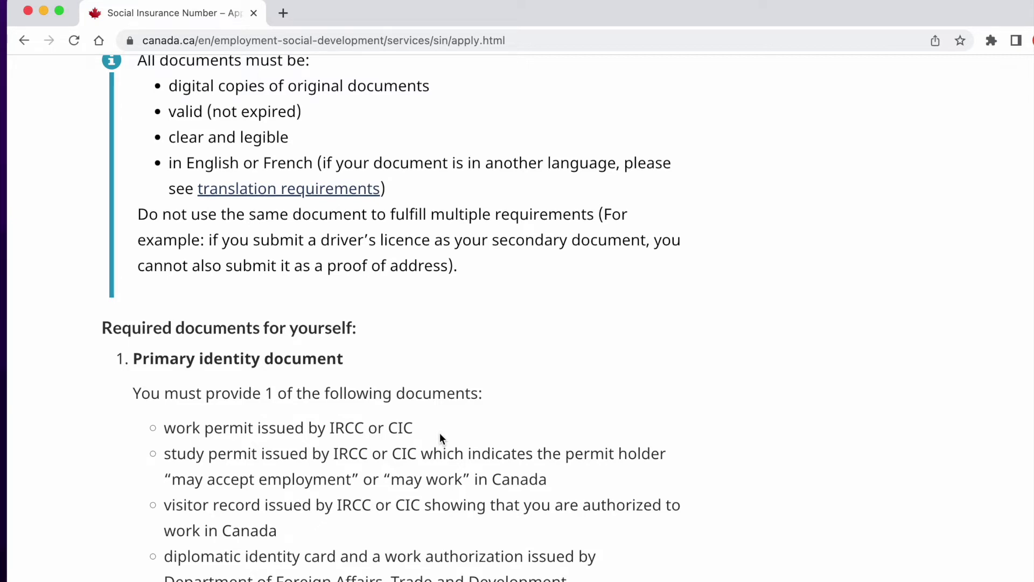
pyautogui.scroll(-3, 440, 437)
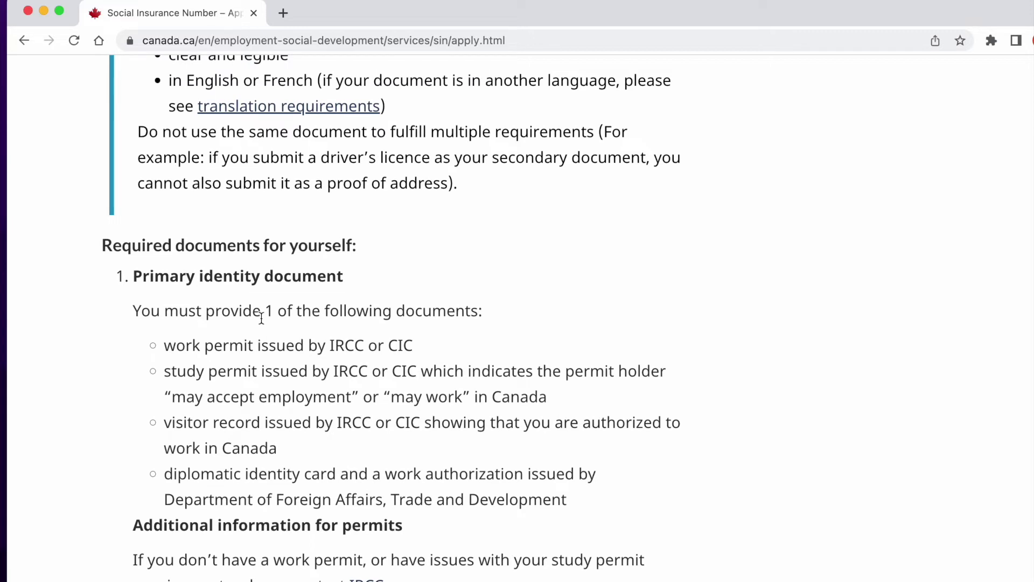
pyautogui.moveTo(144, 276); pyautogui.dragTo(282, 268)
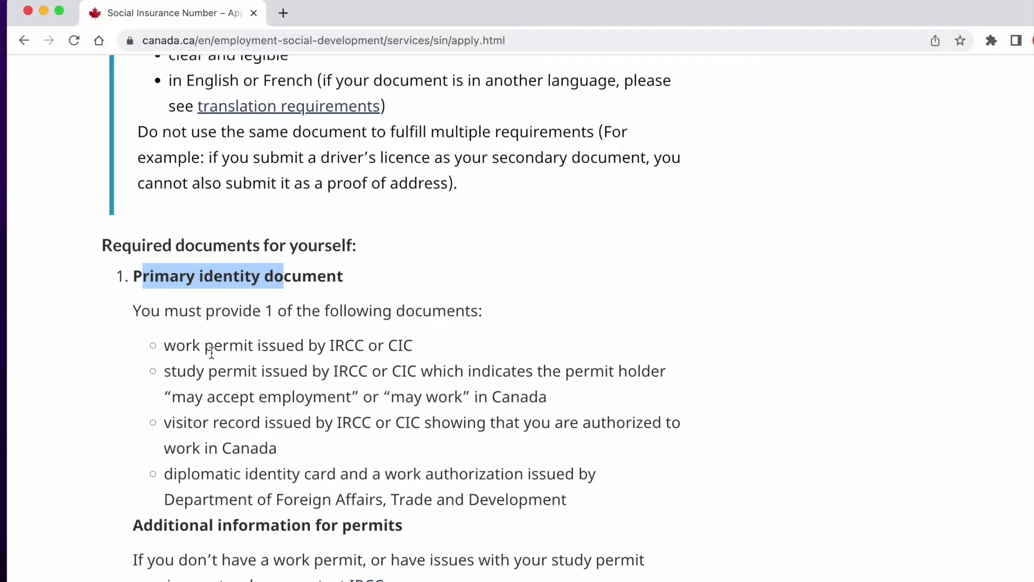
pyautogui.moveTo(193, 344); pyautogui.dragTo(331, 340)
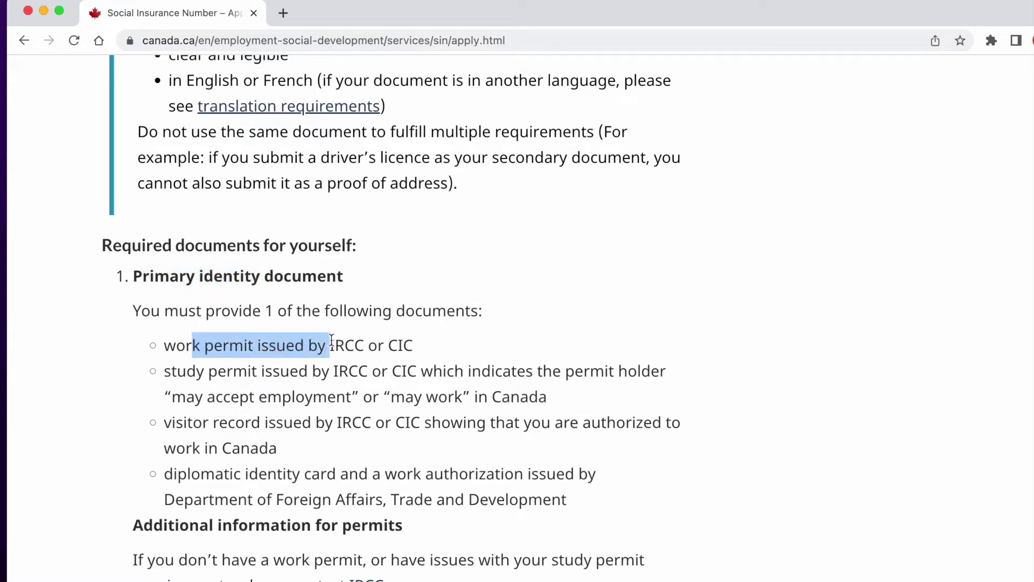
pyautogui.moveTo(248, 377); pyautogui.dragTo(312, 377)
pyautogui.moveTo(230, 431); pyautogui.dragTo(348, 421)
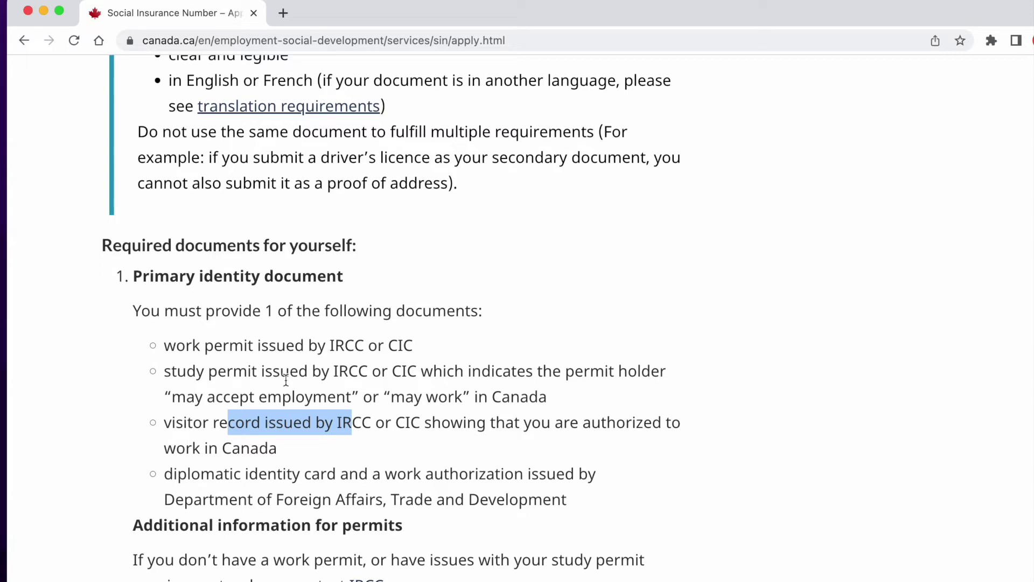
pyautogui.moveTo(215, 348); pyautogui.dragTo(269, 424)
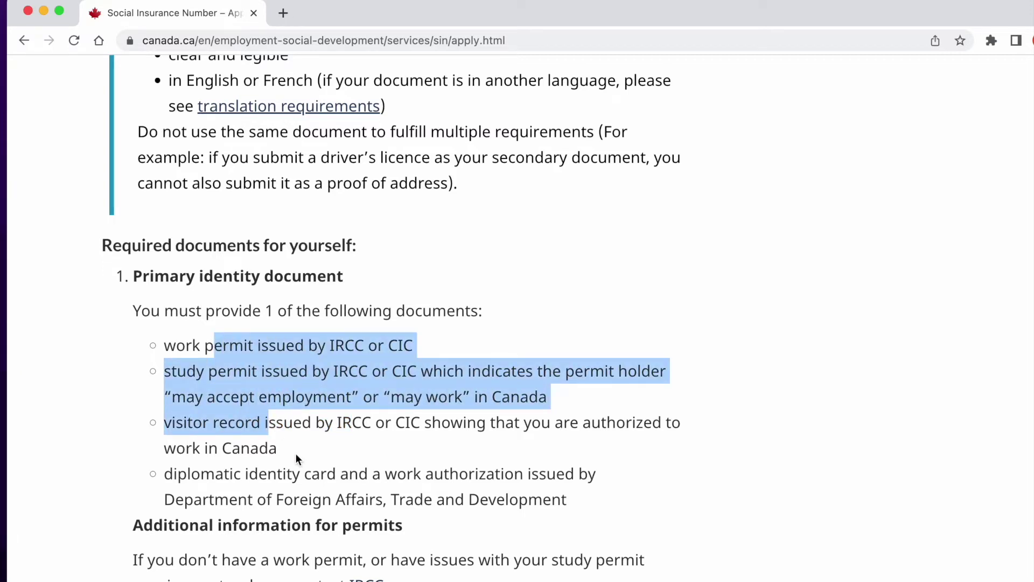
# - Examine which secondary documents are accepted for the online SIN application
pyautogui.scroll(-3, 295, 453)
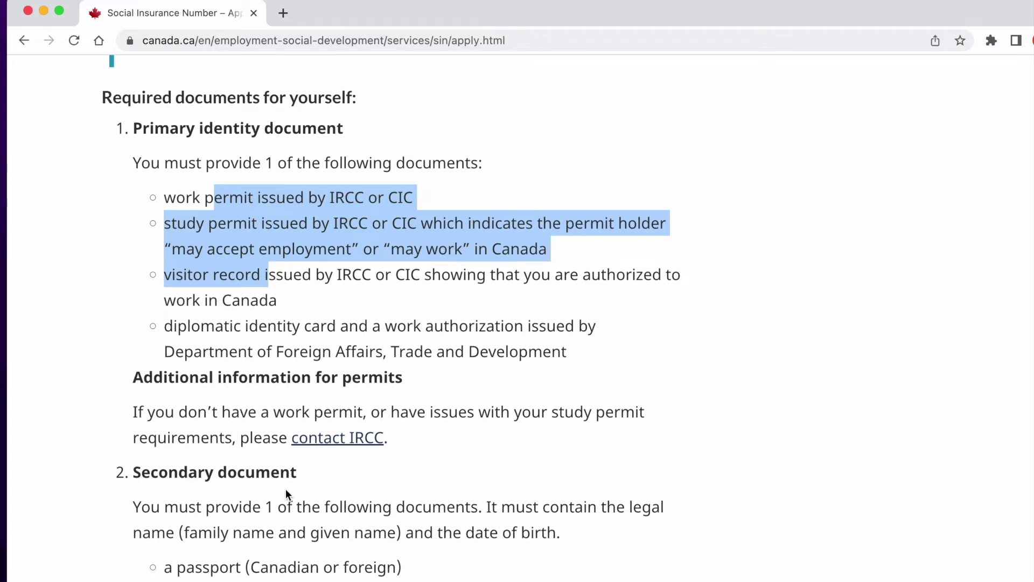
pyautogui.scroll(-3, 286, 489)
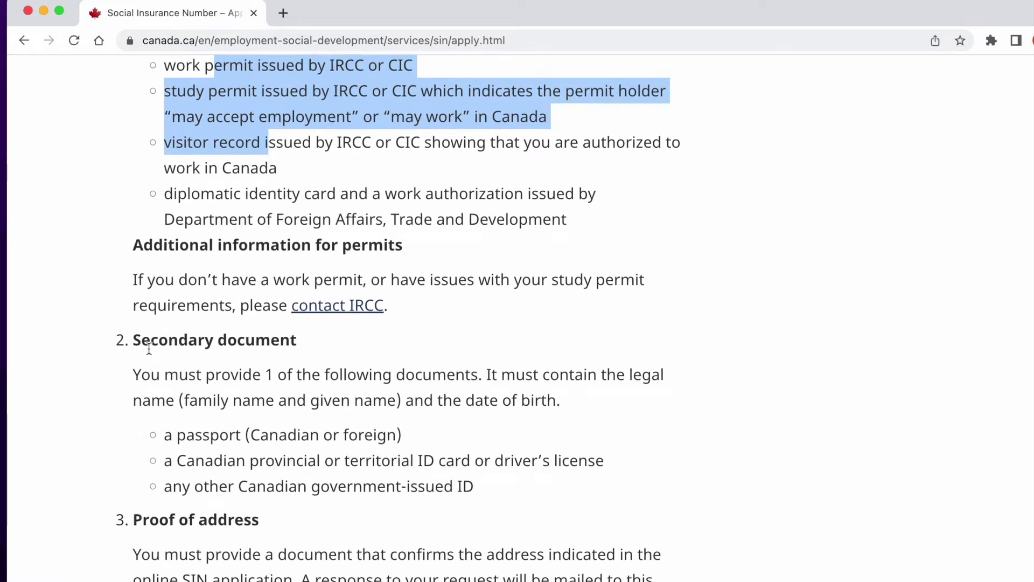
pyautogui.moveTo(151, 345); pyautogui.dragTo(206, 350)
pyautogui.moveTo(170, 438); pyautogui.dragTo(245, 437)
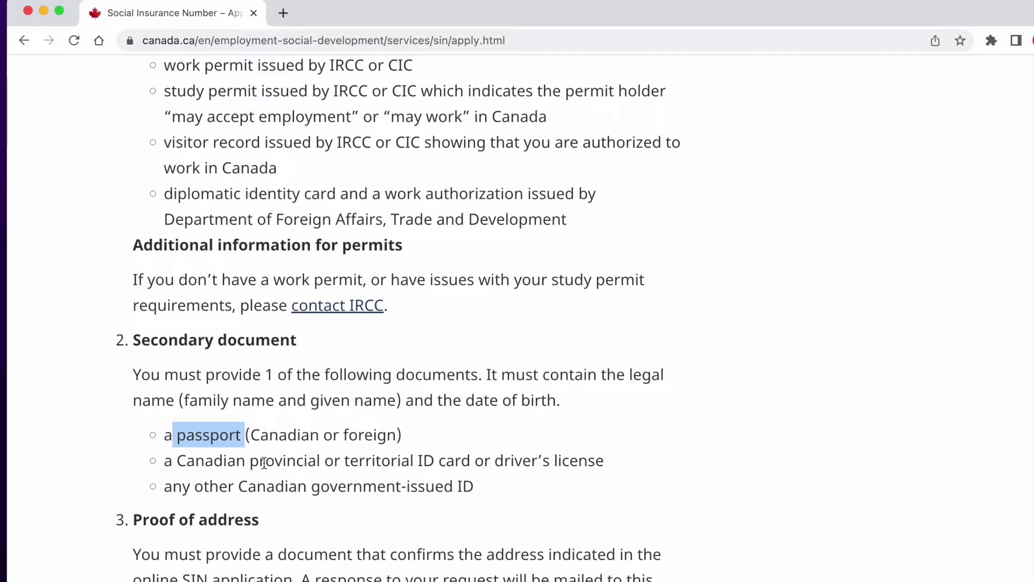
pyautogui.moveTo(186, 461); pyautogui.dragTo(302, 462)
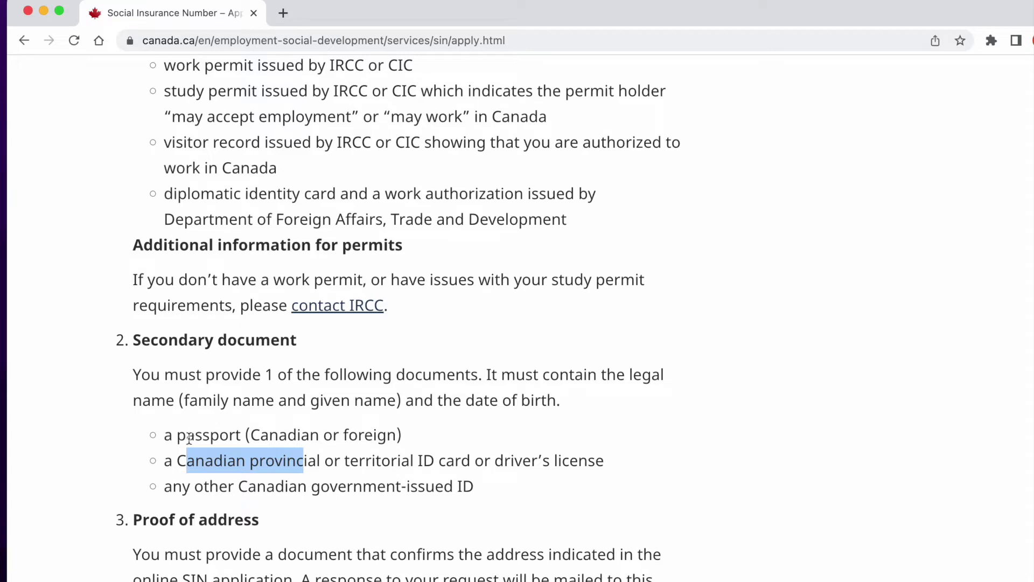
pyautogui.moveTo(177, 436); pyautogui.dragTo(246, 439)
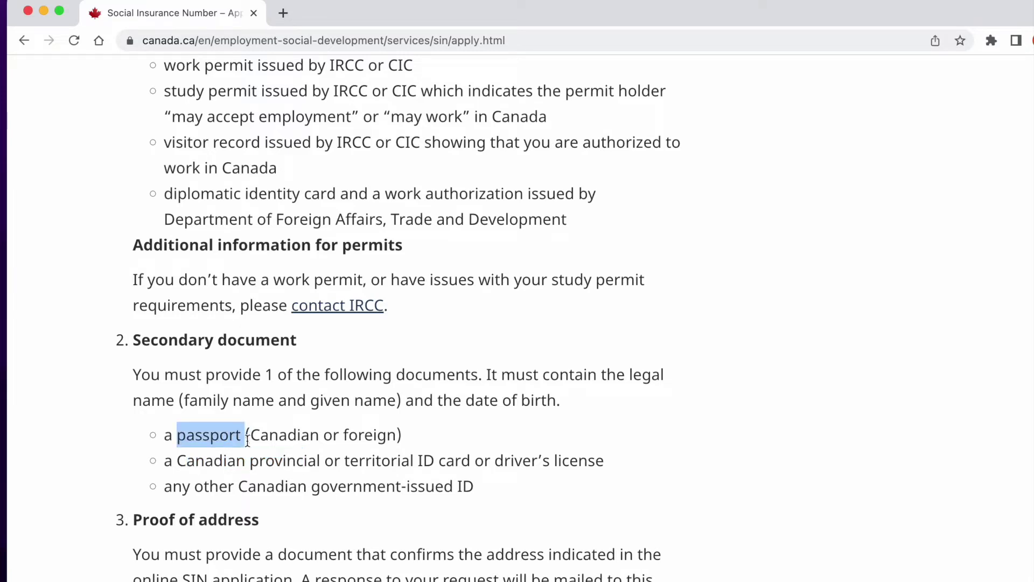
# - Read the proof of address requirements, including who may issue the document and which forms it may take
pyautogui.scroll(-3, 286, 475)
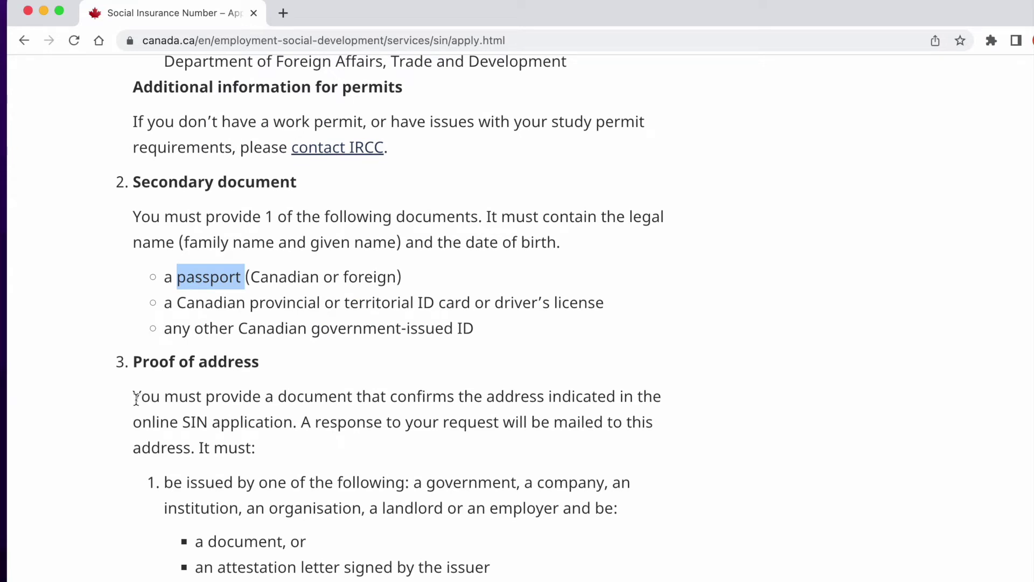
pyautogui.scroll(-2, 245, 460)
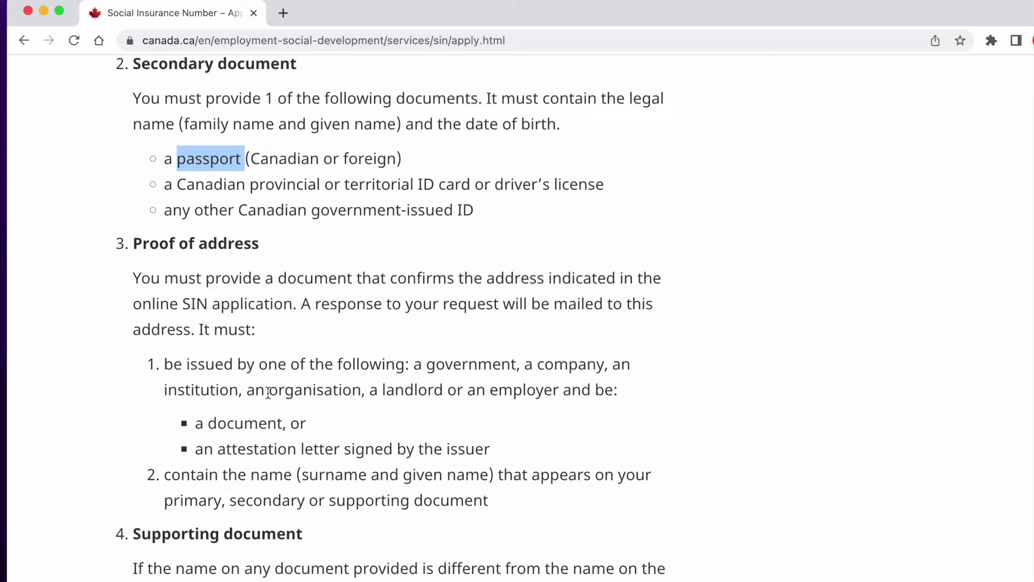
pyautogui.moveTo(386, 392); pyautogui.dragTo(451, 392)
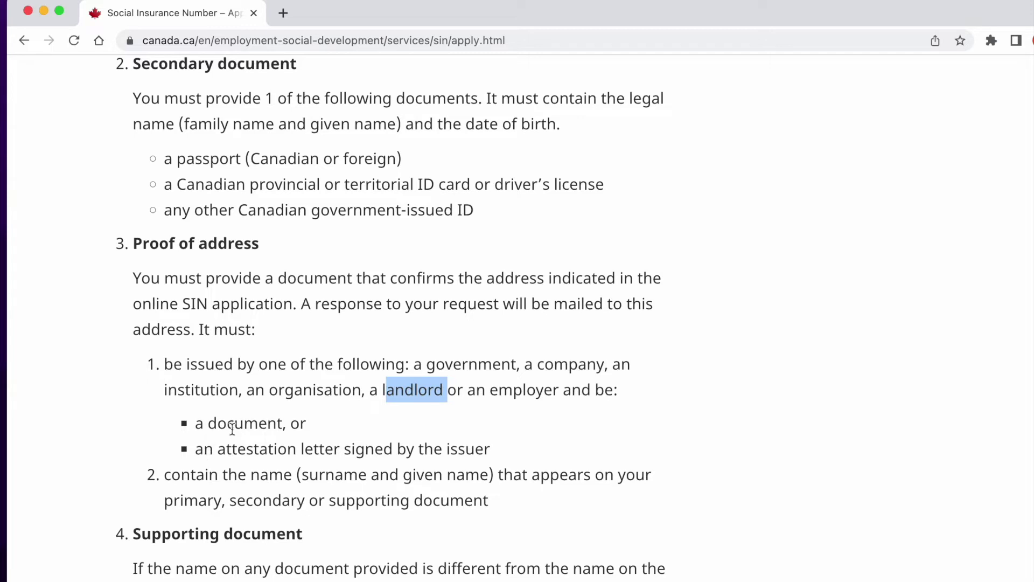
pyautogui.moveTo(196, 449); pyautogui.dragTo(306, 449)
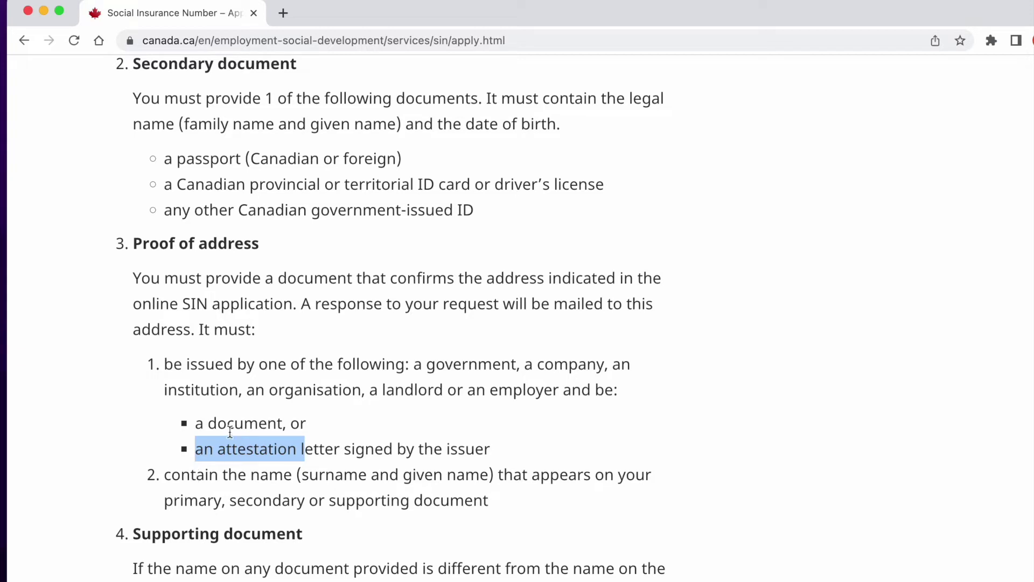
pyautogui.scroll(-2, 283, 500)
pyautogui.scroll(3, 288, 501)
pyautogui.scroll(4, 289, 501)
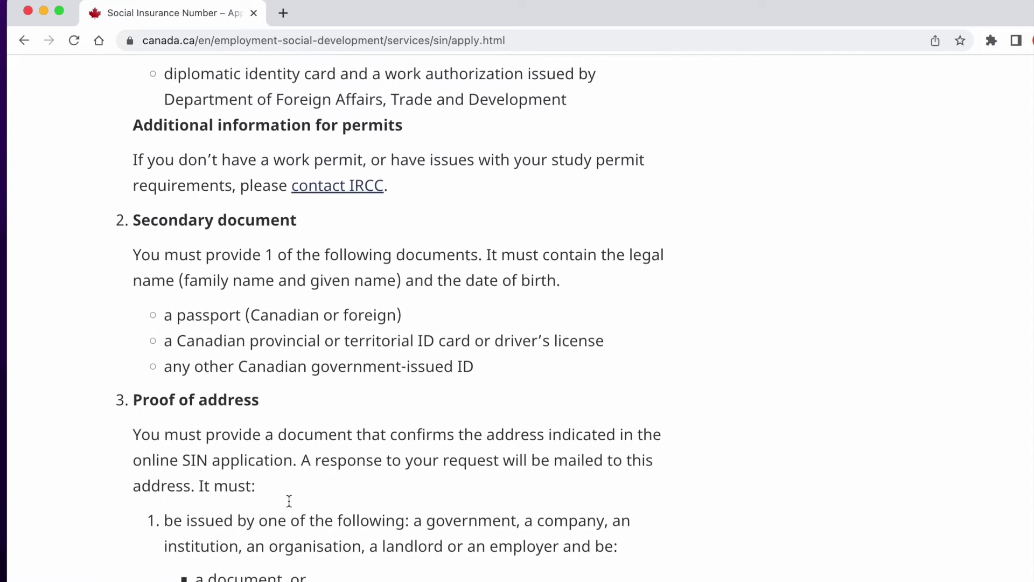
pyautogui.scroll(-2, 289, 501)
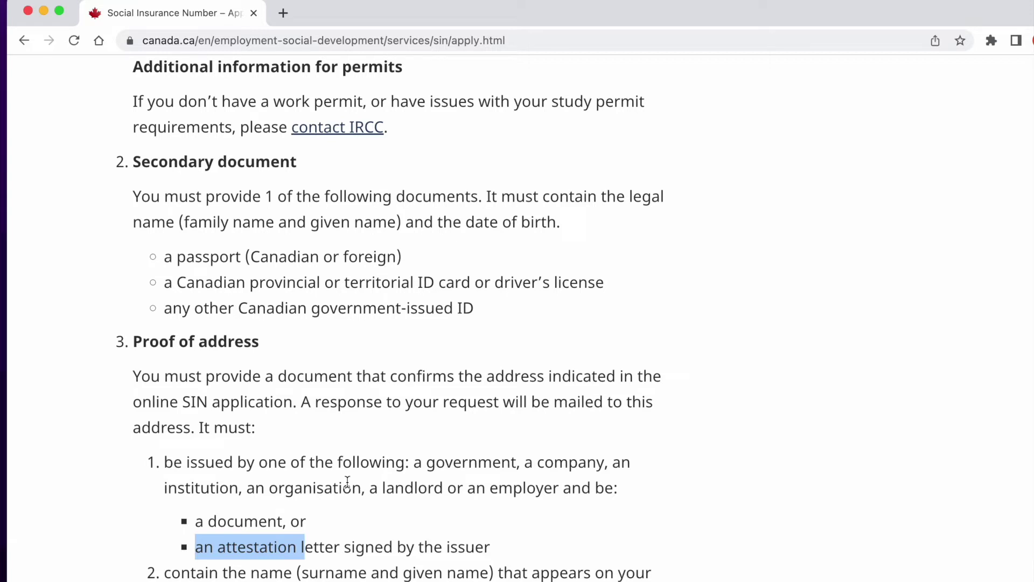
# - Read the remaining proof of address and supporting document requirements and start the online SIN application
pyautogui.scroll(-3, 347, 481)
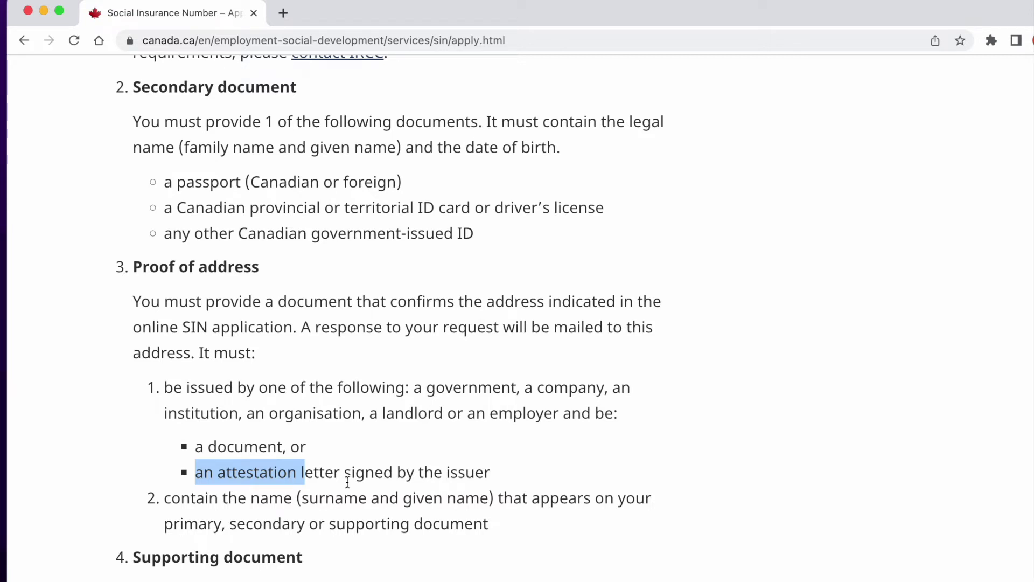
pyautogui.scroll(-8, 348, 481)
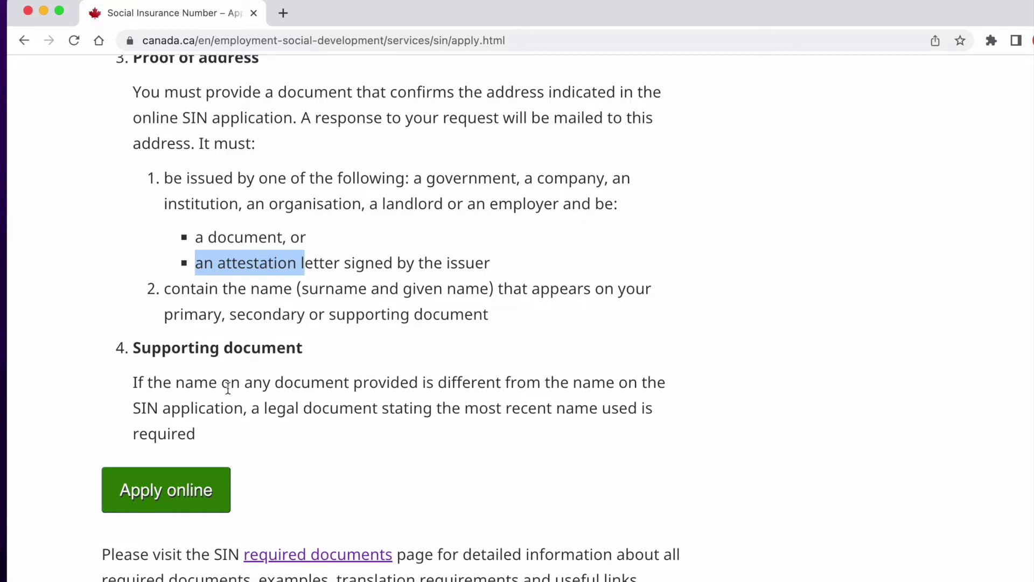
pyautogui.scroll(-1, 219, 432)
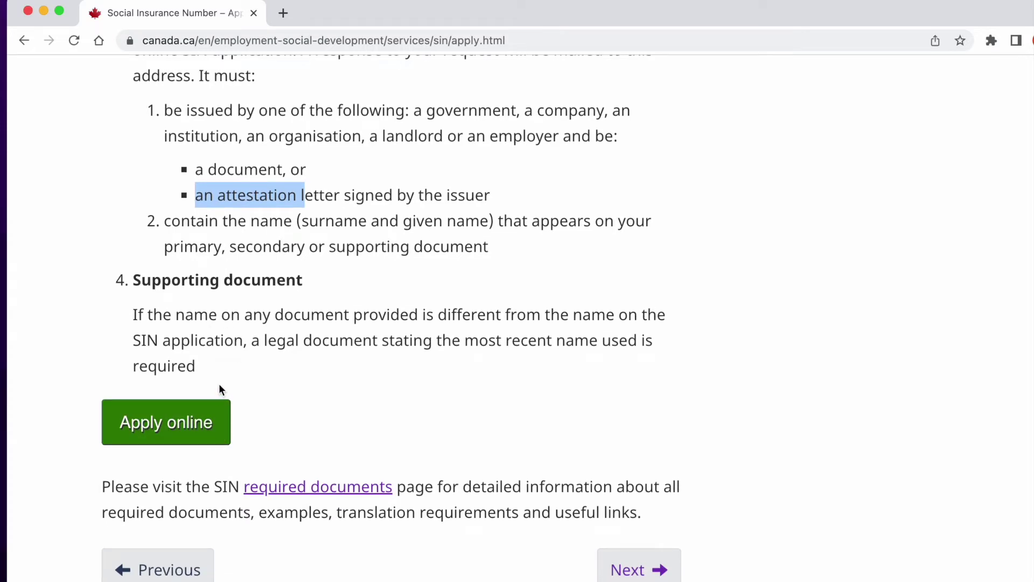
pyautogui.click(181, 426)
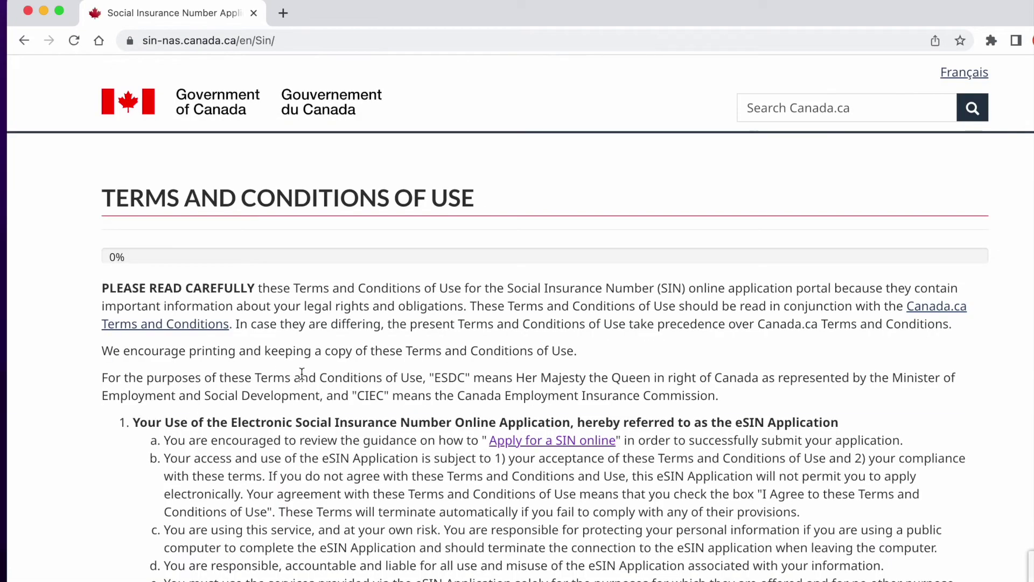
# - Review and agree to the eSIN Terms and Conditions of Use, and continue to the application form
pyautogui.scroll(-10, 323, 401)
pyautogui.scroll(6, 323, 402)
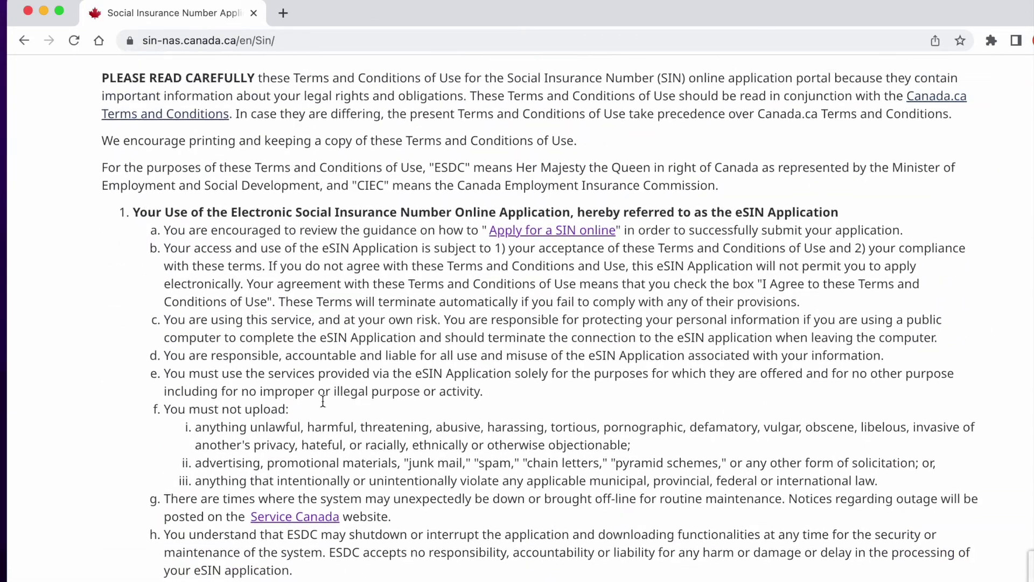
pyautogui.scroll(-10, 322, 401)
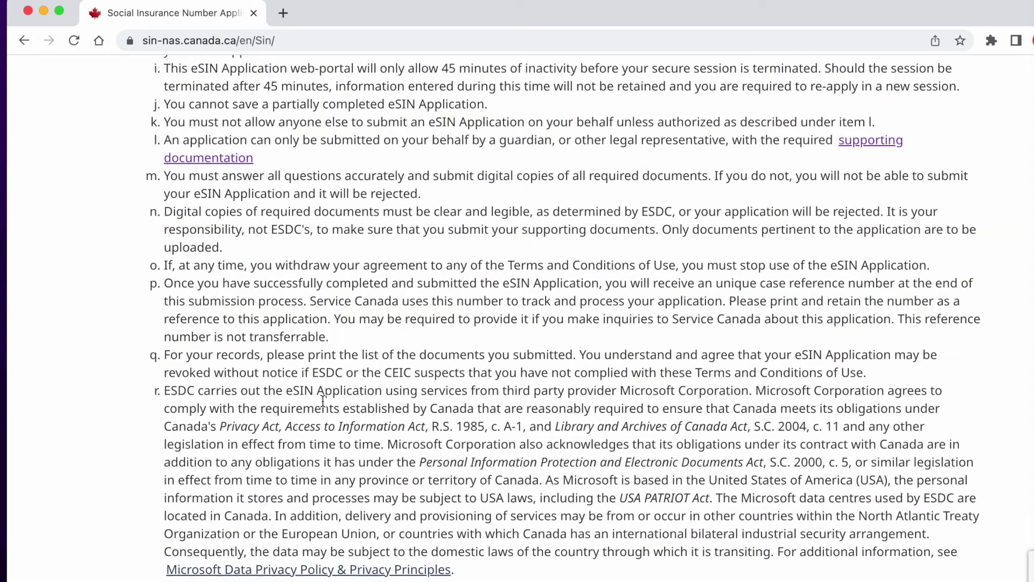
pyautogui.scroll(-7, 322, 402)
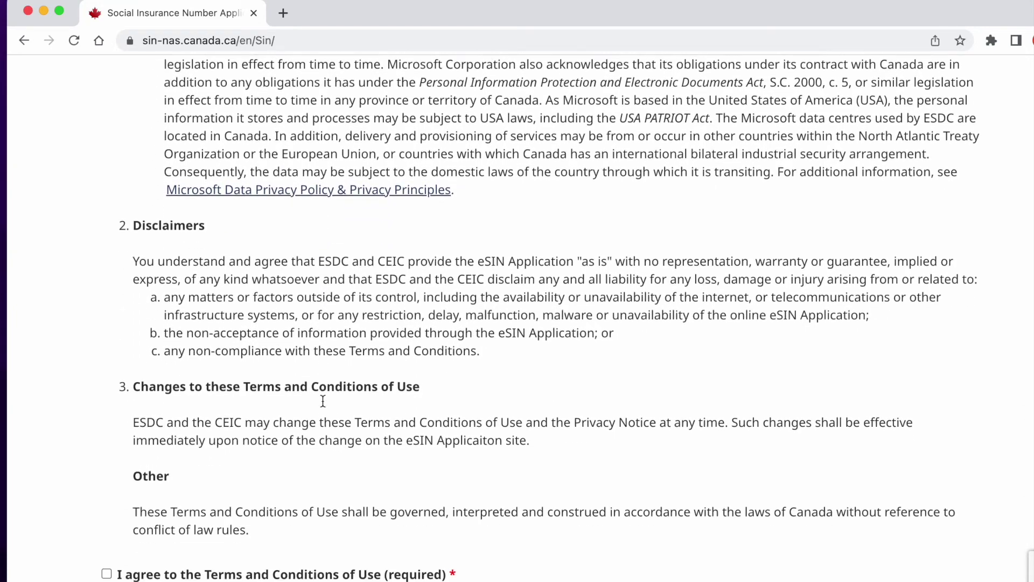
pyautogui.scroll(-6, 323, 401)
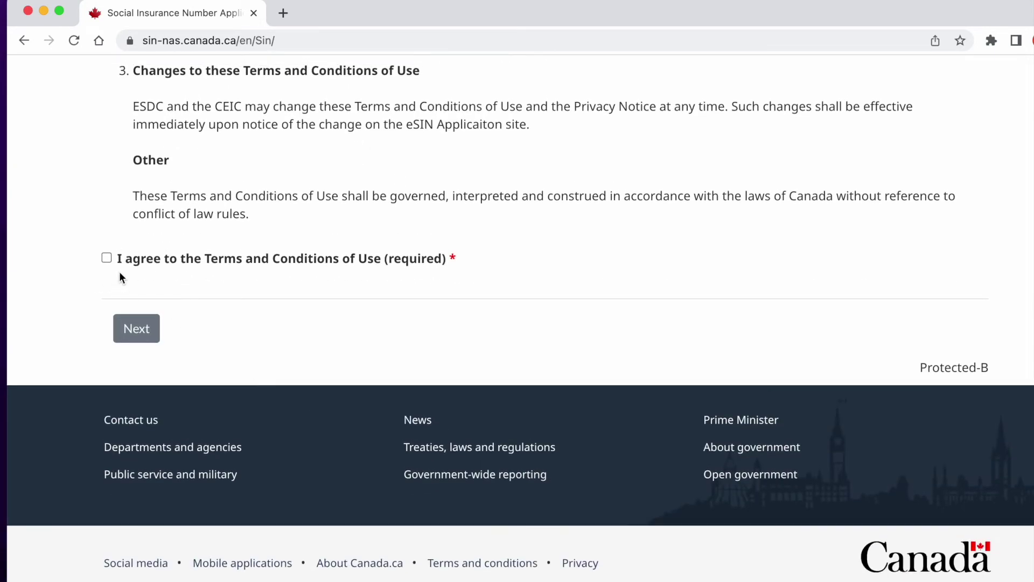
pyautogui.click(107, 258)
pyautogui.click(142, 328)
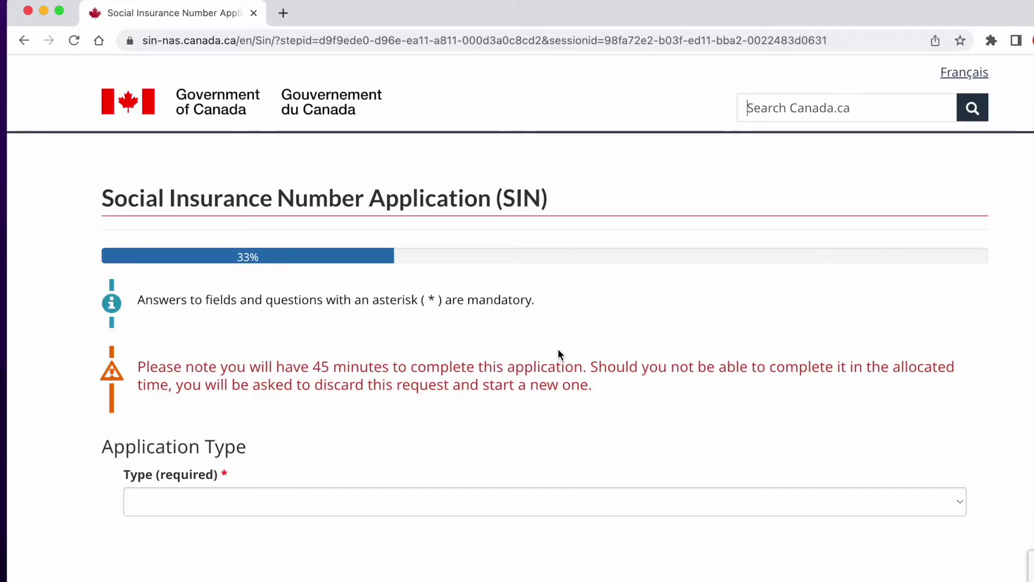
# - Read the notice about the application's time limit and set the application type to Change of the Expiry Date (900 series SIN)
pyautogui.moveTo(158, 368); pyautogui.dragTo(365, 384)
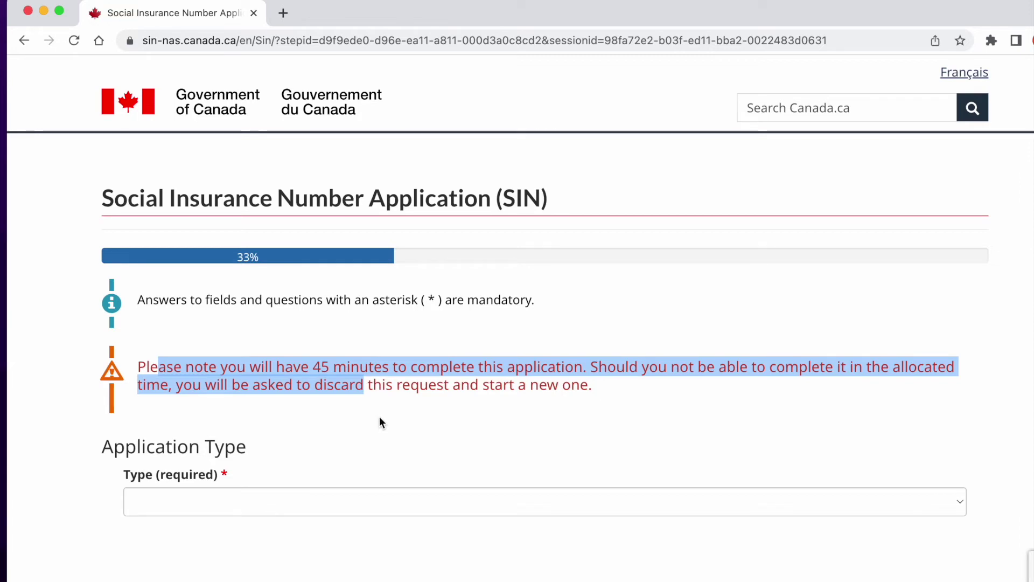
pyautogui.scroll(-3, 379, 418)
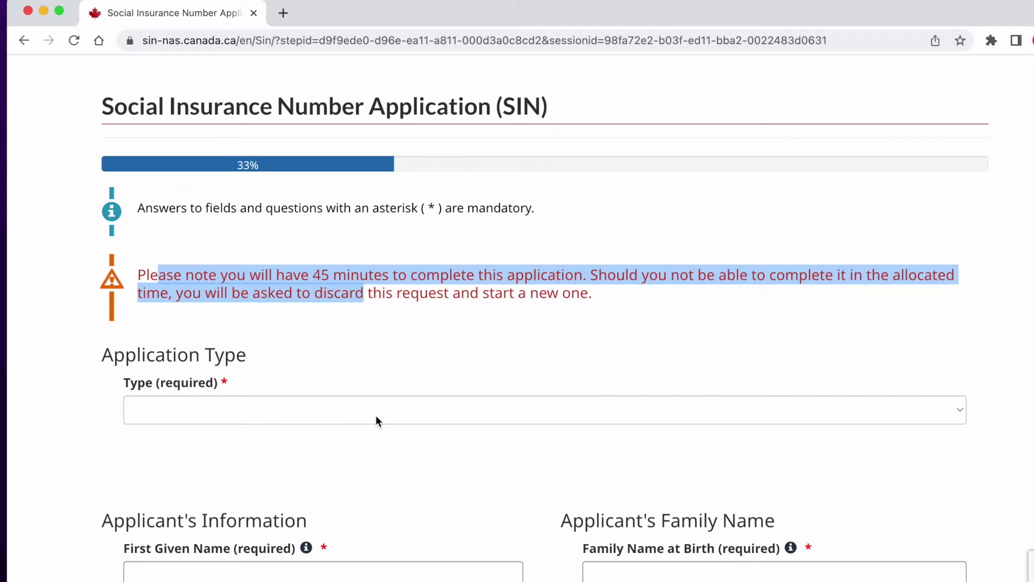
pyautogui.click(376, 420)
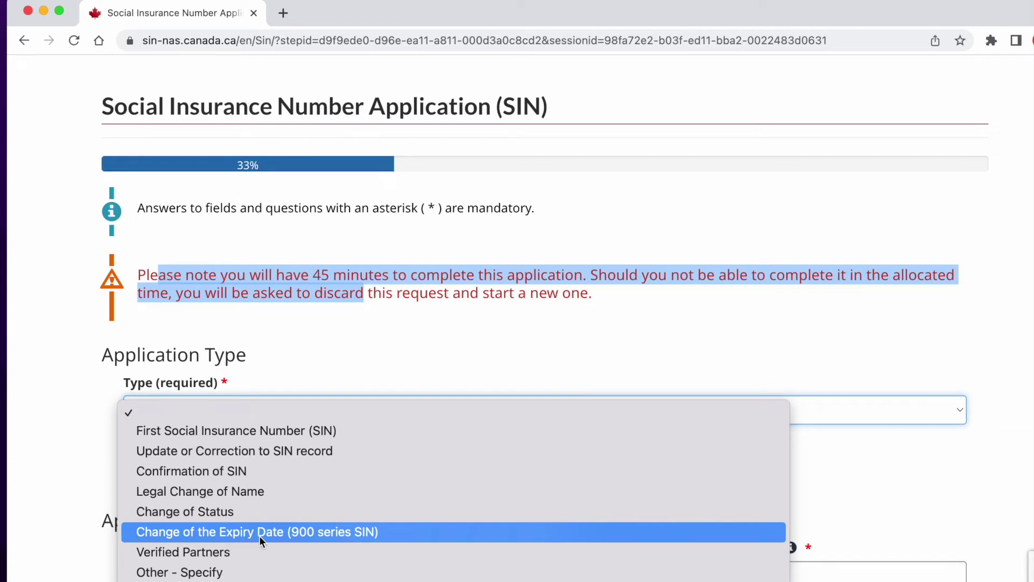
pyautogui.click(274, 535)
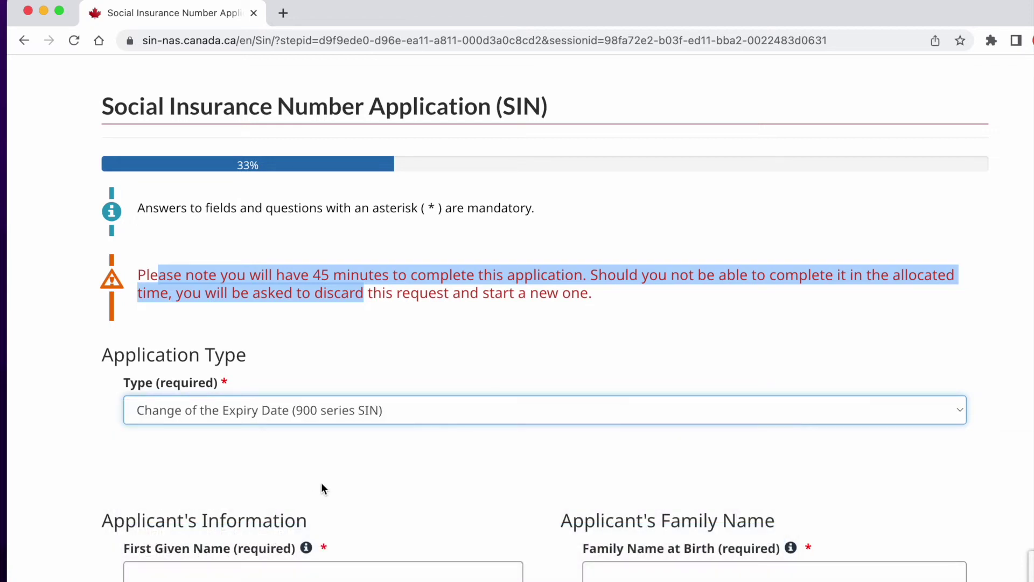
# - Look through the applicant's information fields and set the language of correspondence to English
pyautogui.scroll(-3, 321, 482)
pyautogui.scroll(-2, 321, 482)
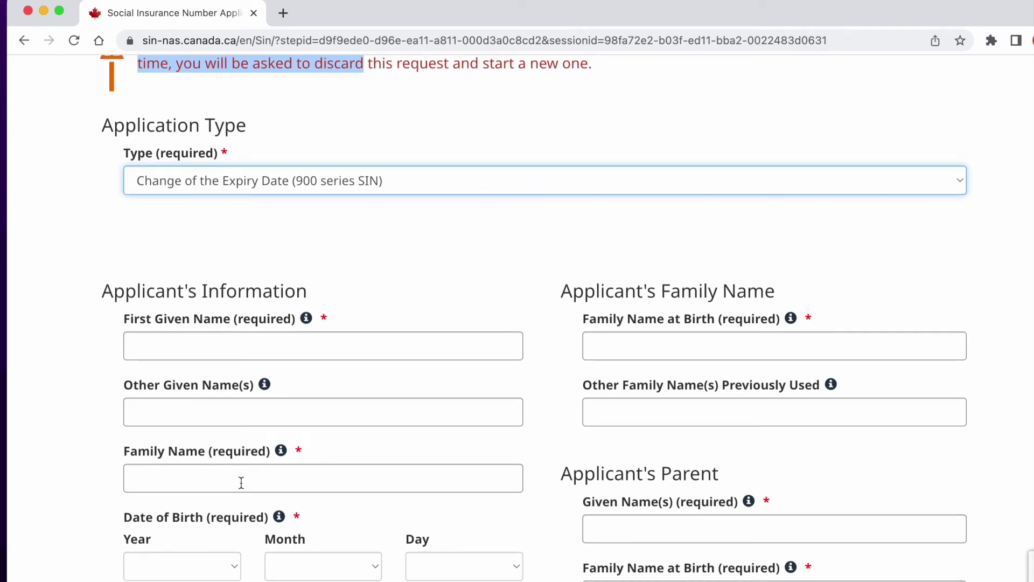
pyautogui.scroll(-3, 243, 487)
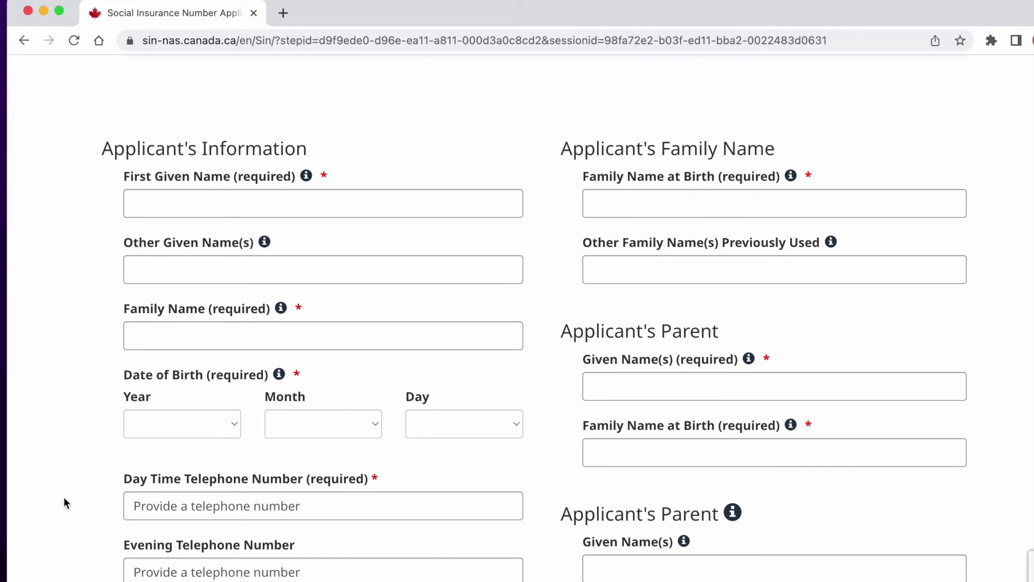
pyautogui.scroll(-1, 64, 497)
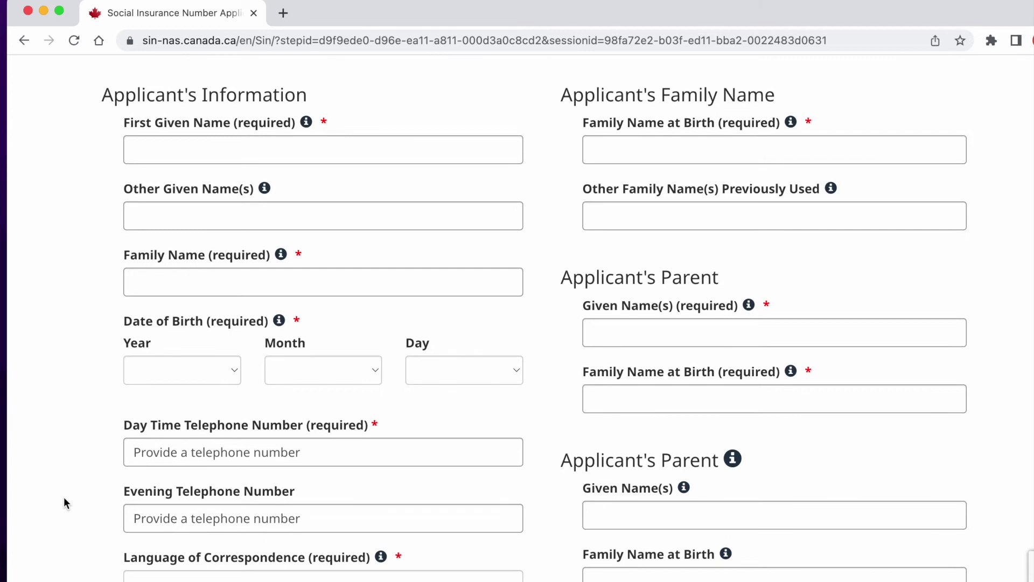
pyautogui.scroll(-2, 63, 501)
pyautogui.click(203, 488)
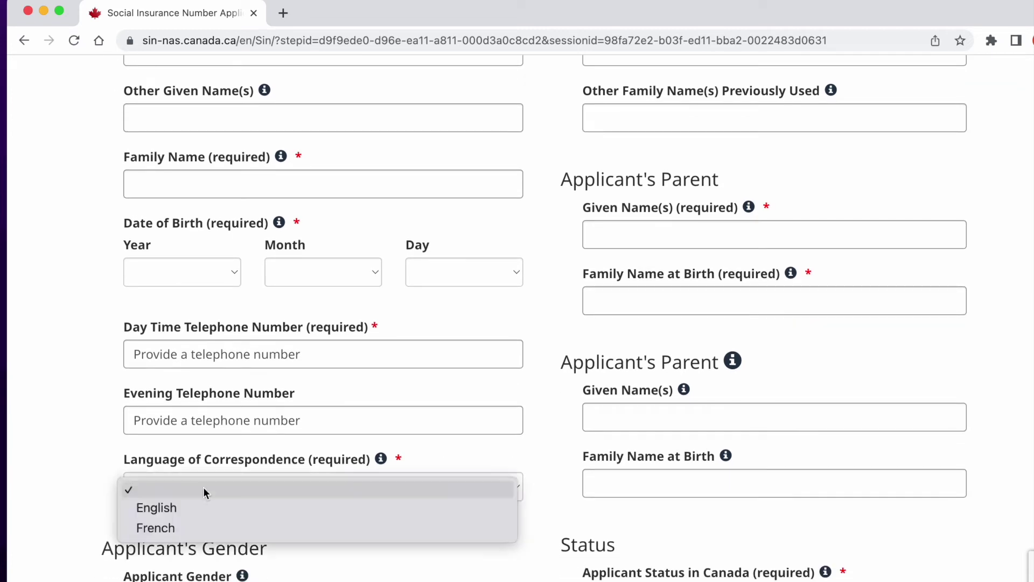
pyautogui.click(195, 508)
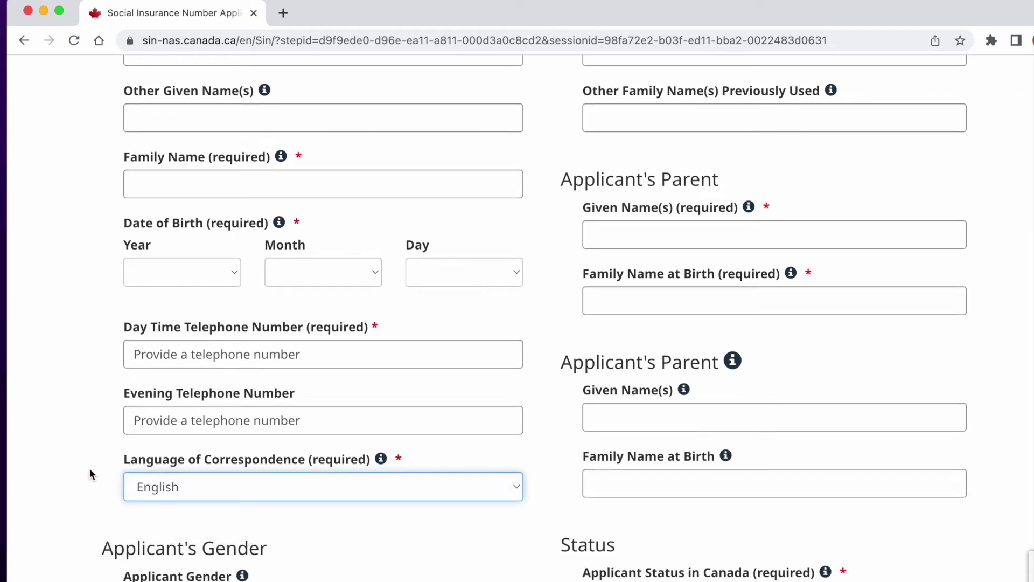
# - Set the applicant's status in Canada to Temporary Resident and the primary identity document type to Work Permit
pyautogui.scroll(3, 89, 474)
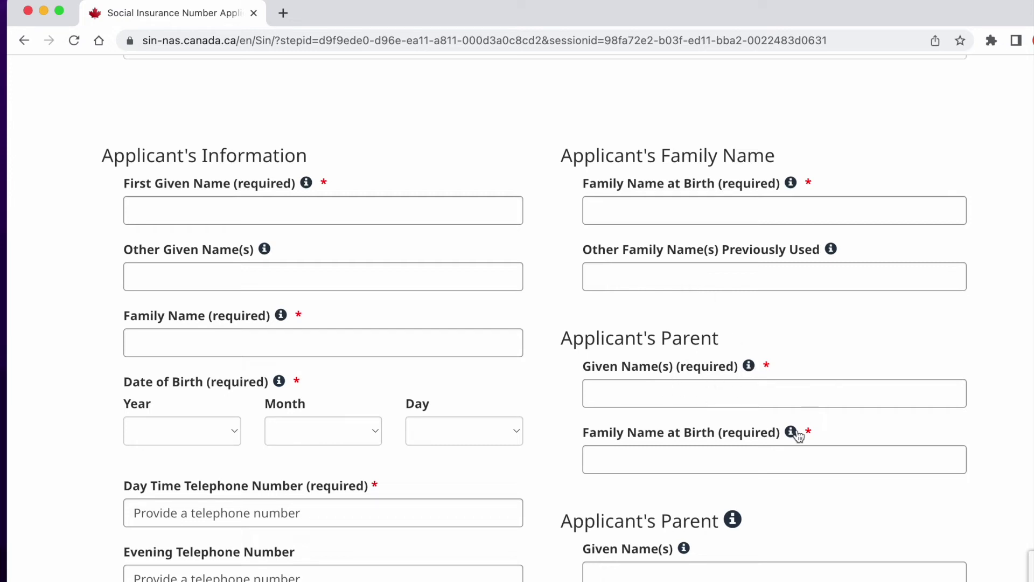
pyautogui.scroll(-2, 802, 494)
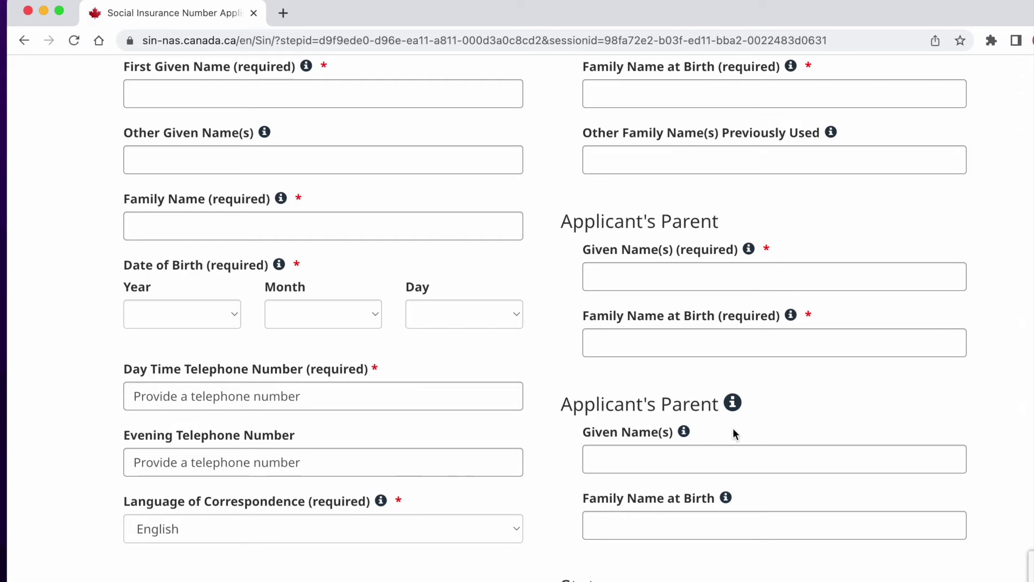
pyautogui.scroll(-3, 734, 433)
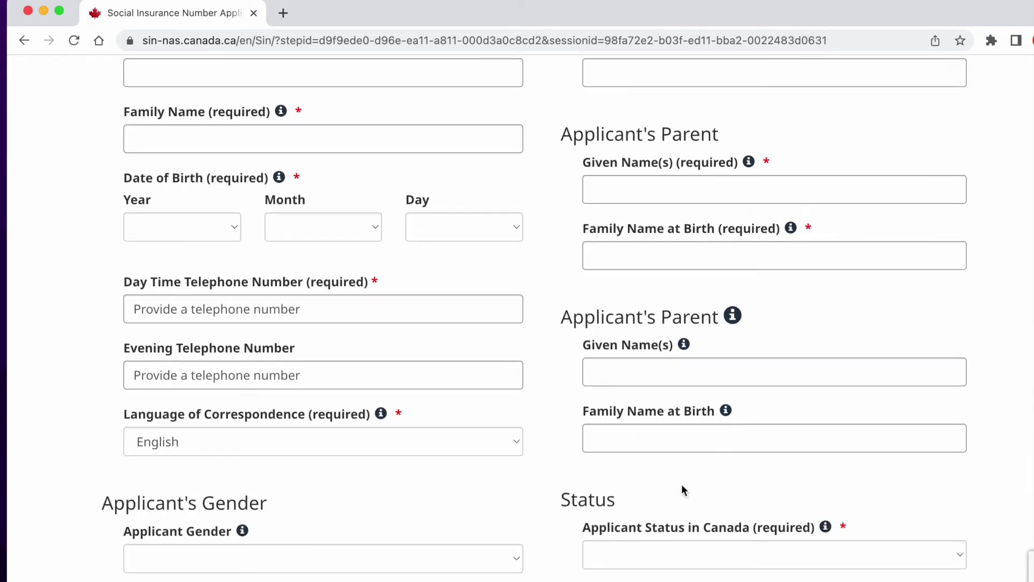
pyautogui.scroll(-4, 671, 491)
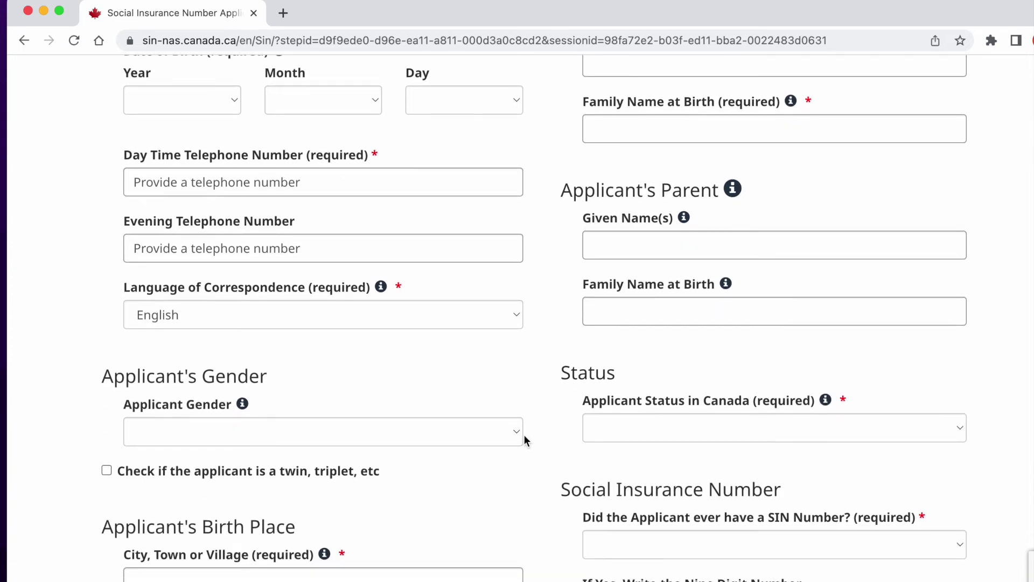
pyautogui.click(731, 436)
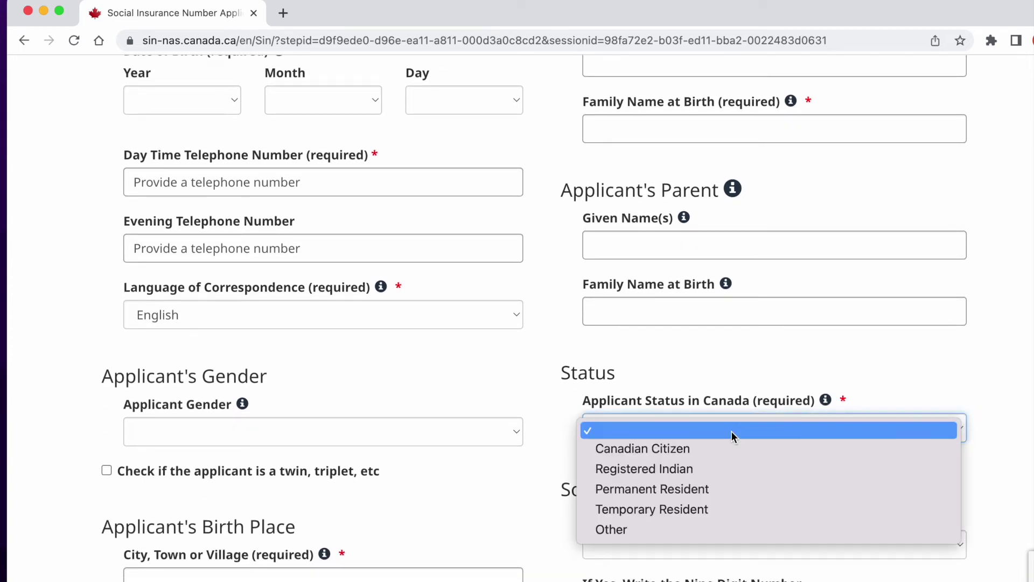
pyautogui.click(698, 510)
pyautogui.scroll(-4, 547, 493)
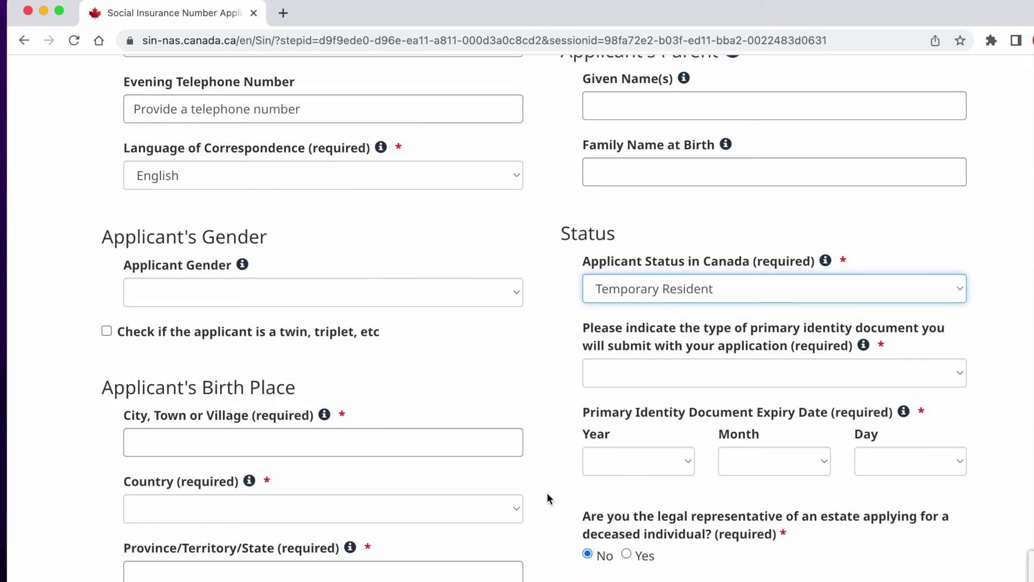
pyautogui.click(885, 371)
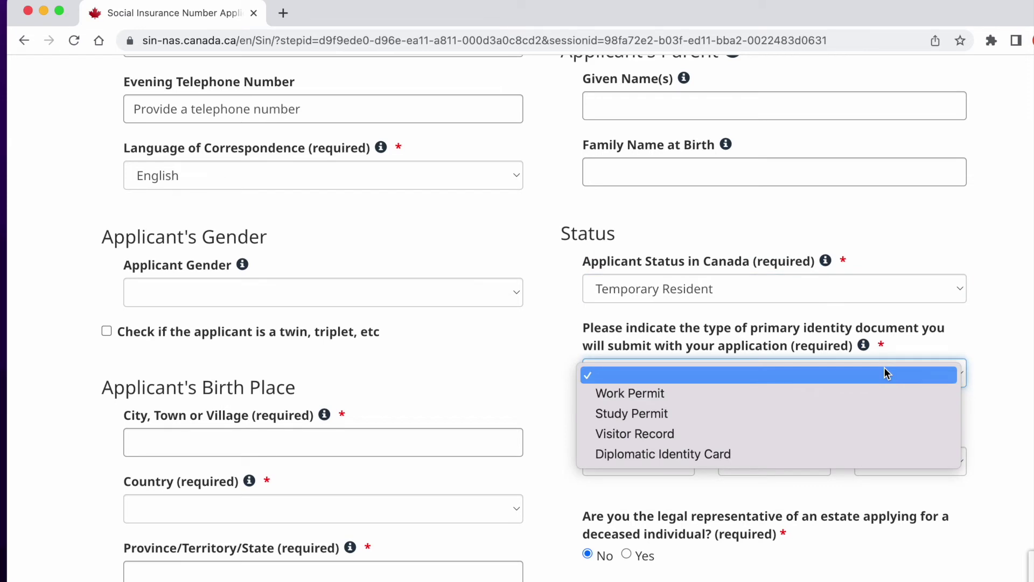
pyautogui.click(845, 392)
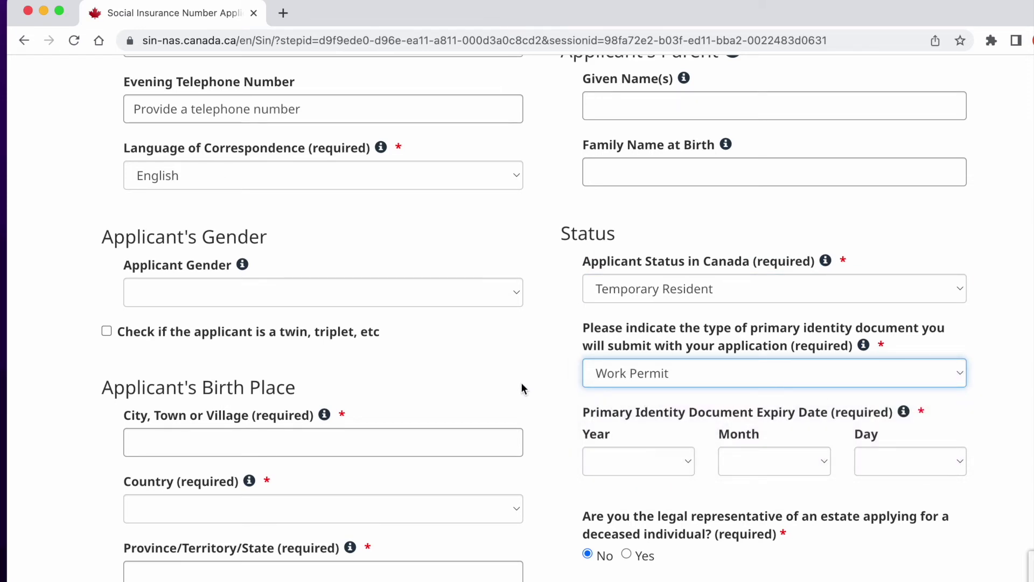
# - Answer Yes to whether the applicant ever had a SIN number
pyautogui.scroll(-3, 522, 388)
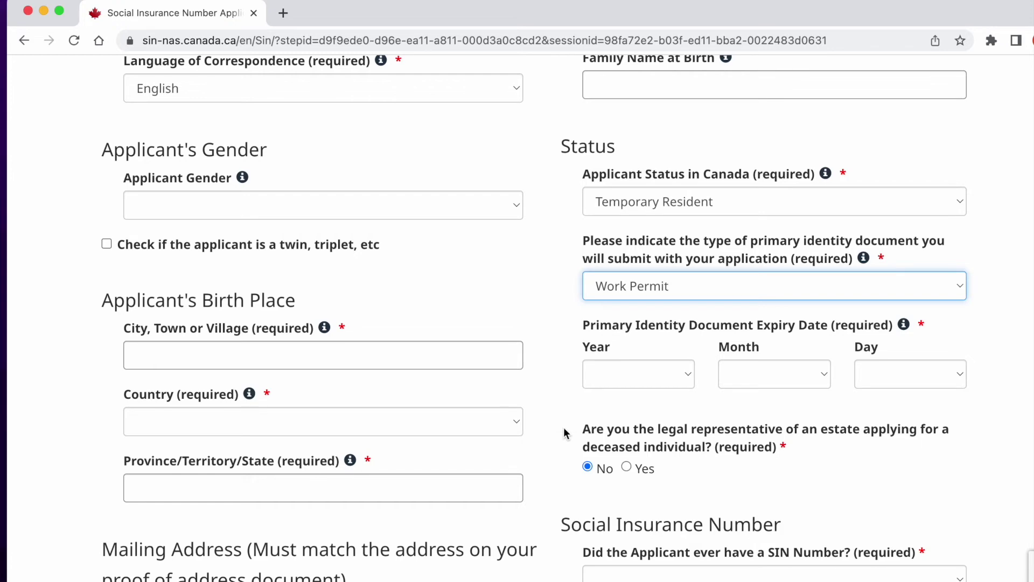
pyautogui.scroll(-2, 564, 431)
pyautogui.scroll(-2, 563, 431)
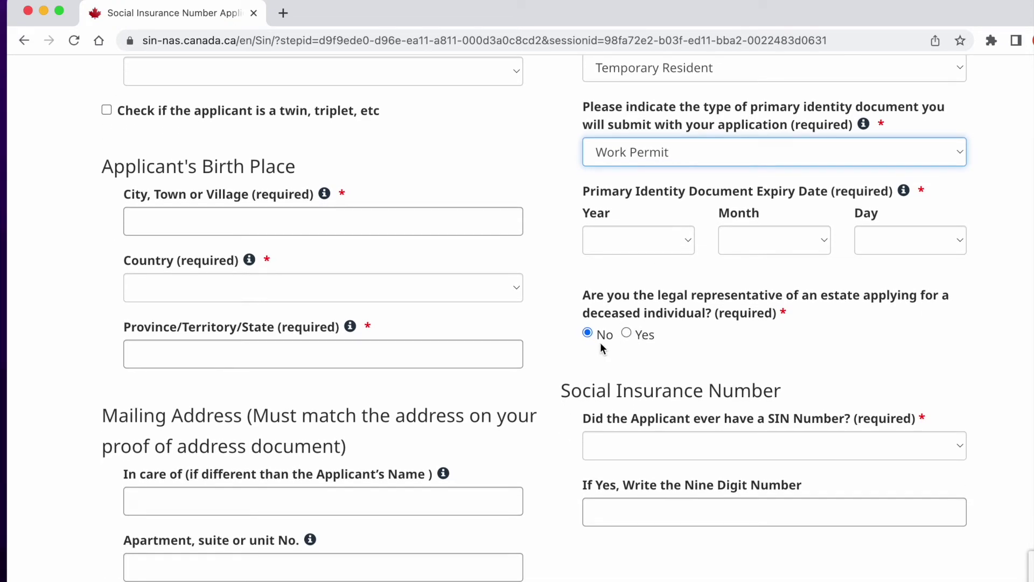
pyautogui.scroll(-3, 554, 450)
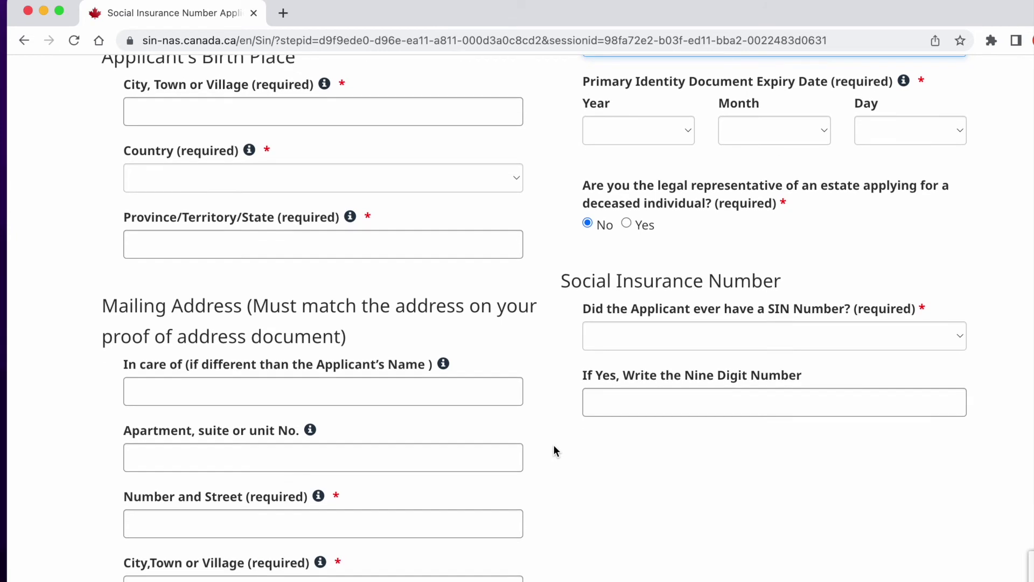
pyautogui.click(960, 338)
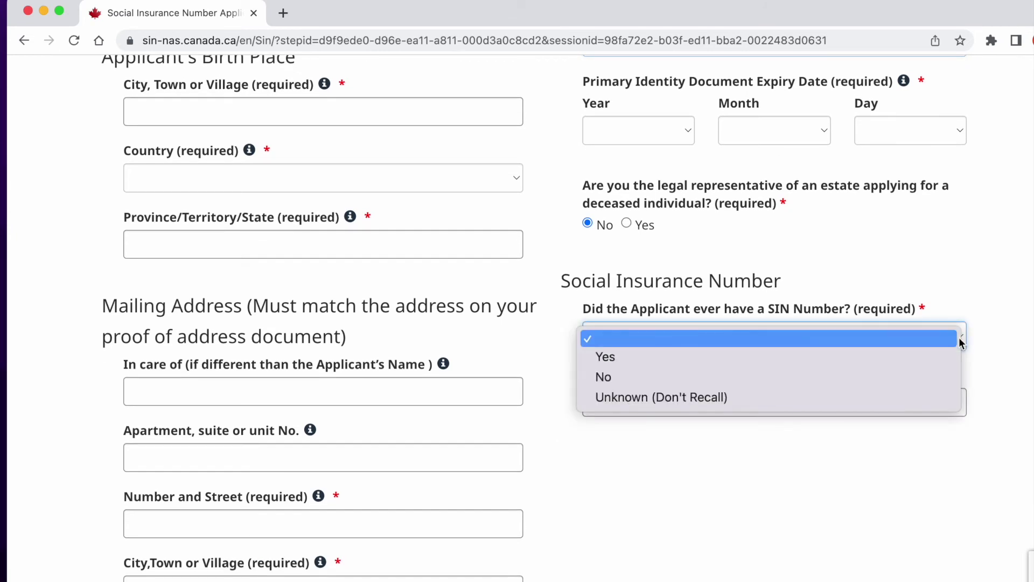
pyautogui.click(926, 357)
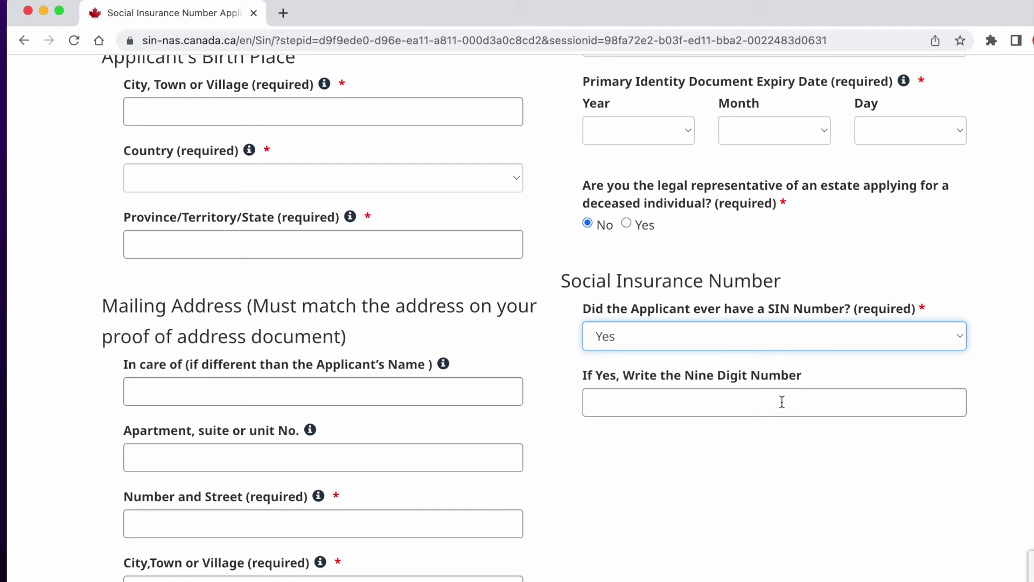
# - Check the mailing address fields and mark the required Privacy Statement as read
pyautogui.scroll(-3, 754, 464)
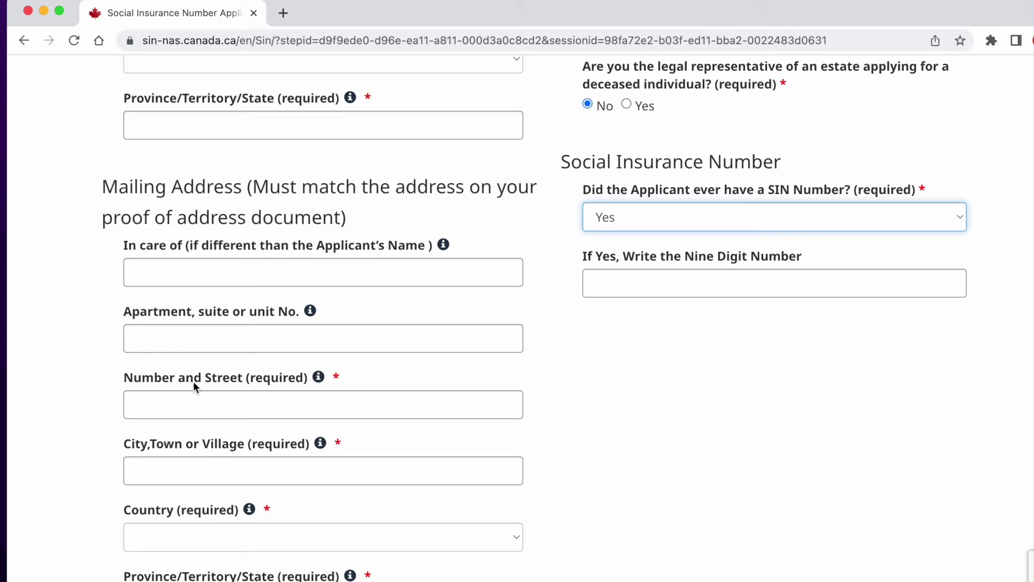
pyautogui.scroll(-2, 88, 427)
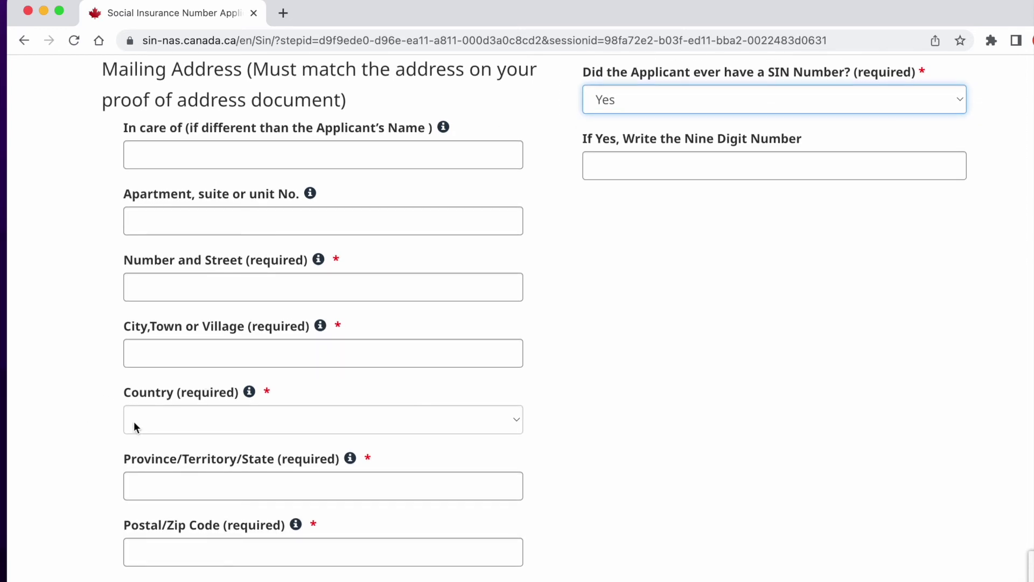
pyautogui.scroll(-2, 143, 482)
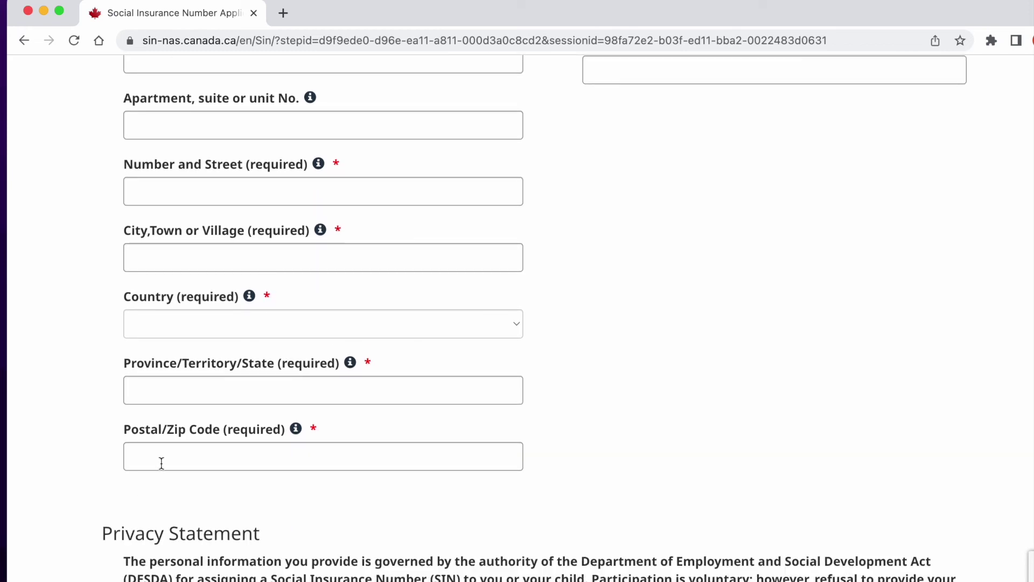
pyautogui.scroll(-7, 89, 503)
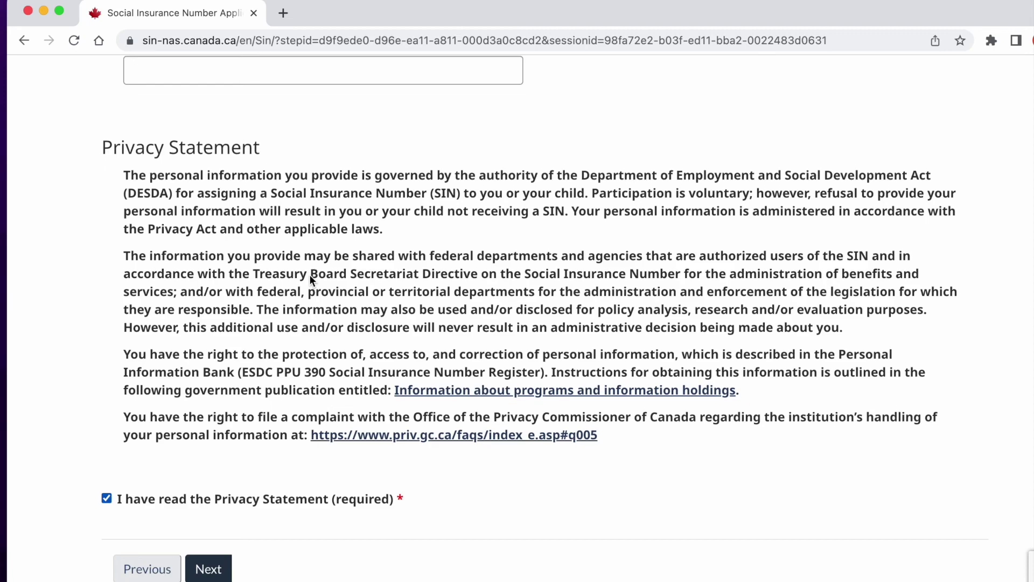
pyautogui.scroll(15, 309, 273)
pyautogui.scroll(3, 309, 274)
pyautogui.scroll(-20, 309, 273)
pyautogui.scroll(-3, 345, 462)
pyautogui.scroll(-2, 289, 399)
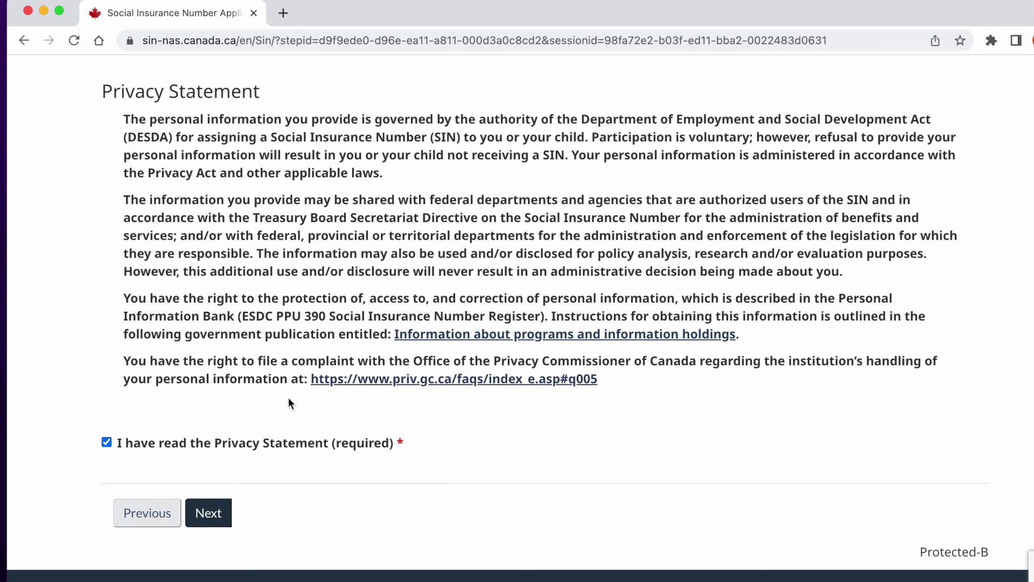